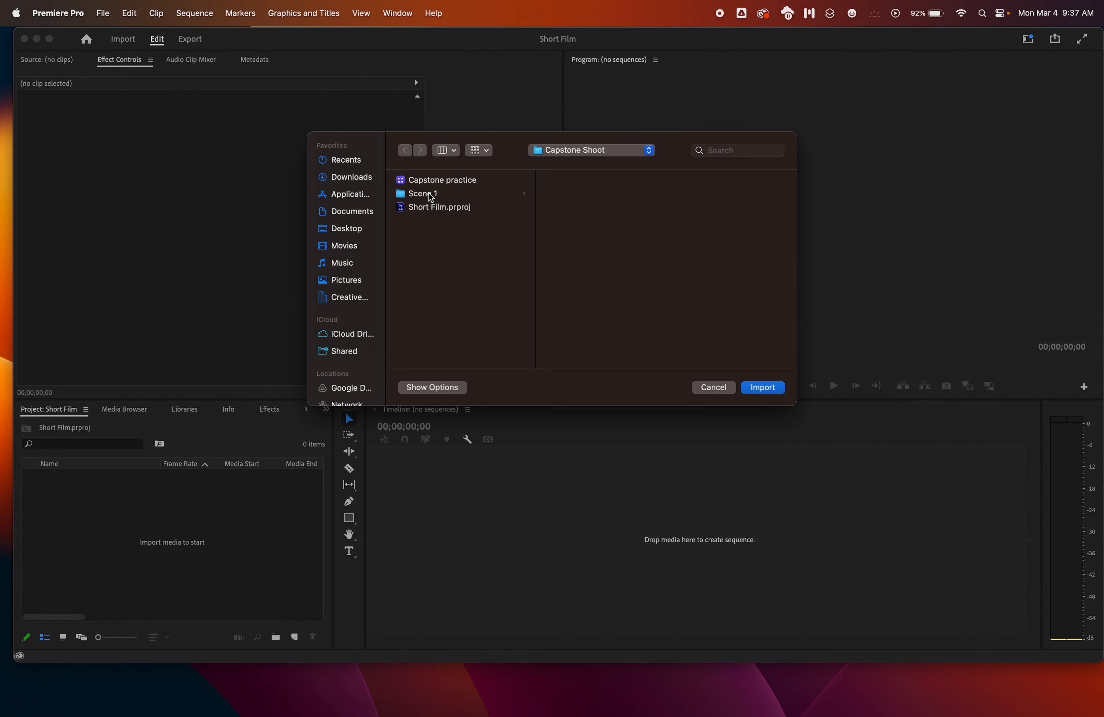
- Import all the WAV and MOV files from the Scene 1 folder into the project
click(448, 195)
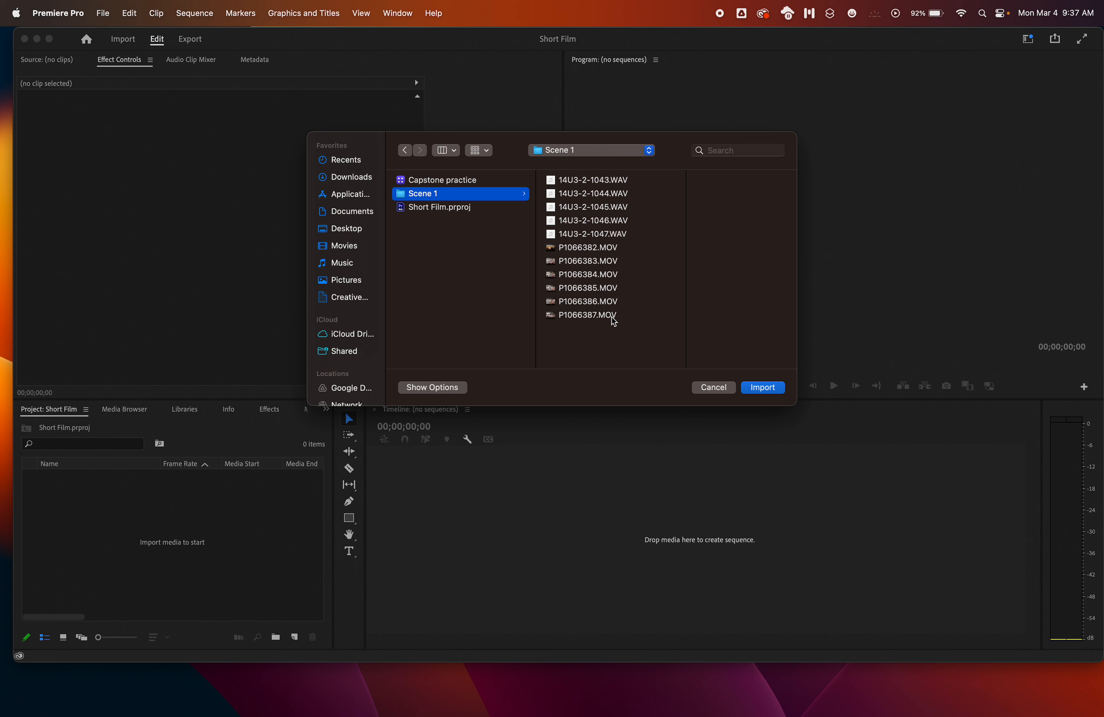
click(618, 344)
drag(618, 335, 601, 198)
click(598, 354)
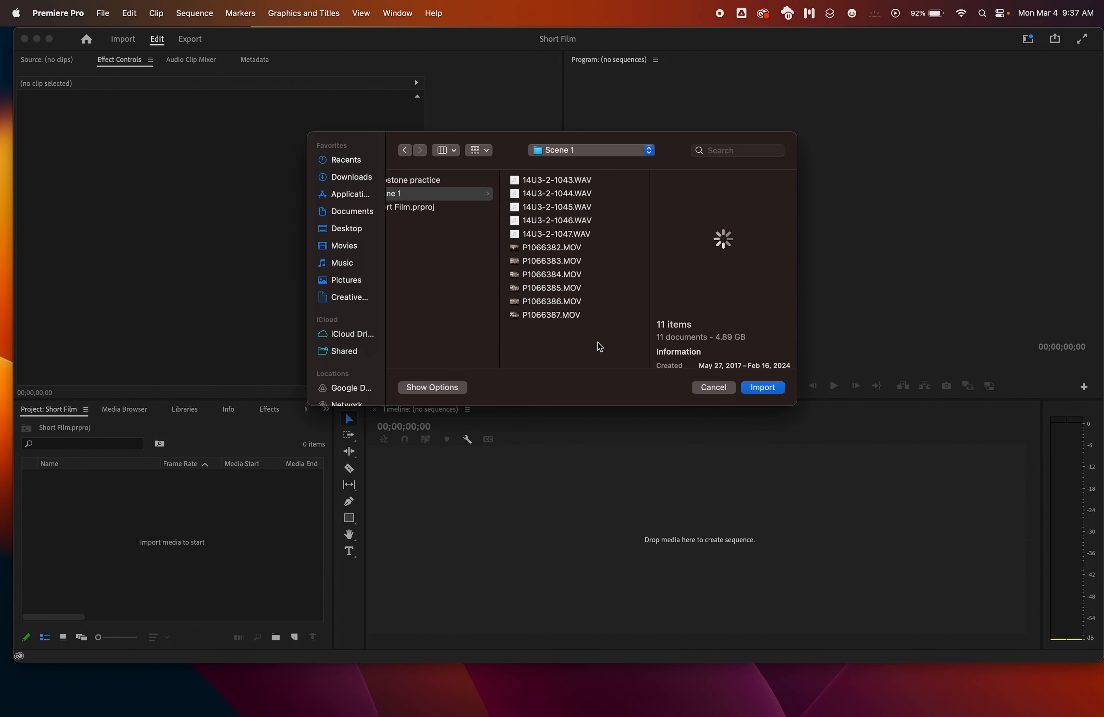
click(602, 317)
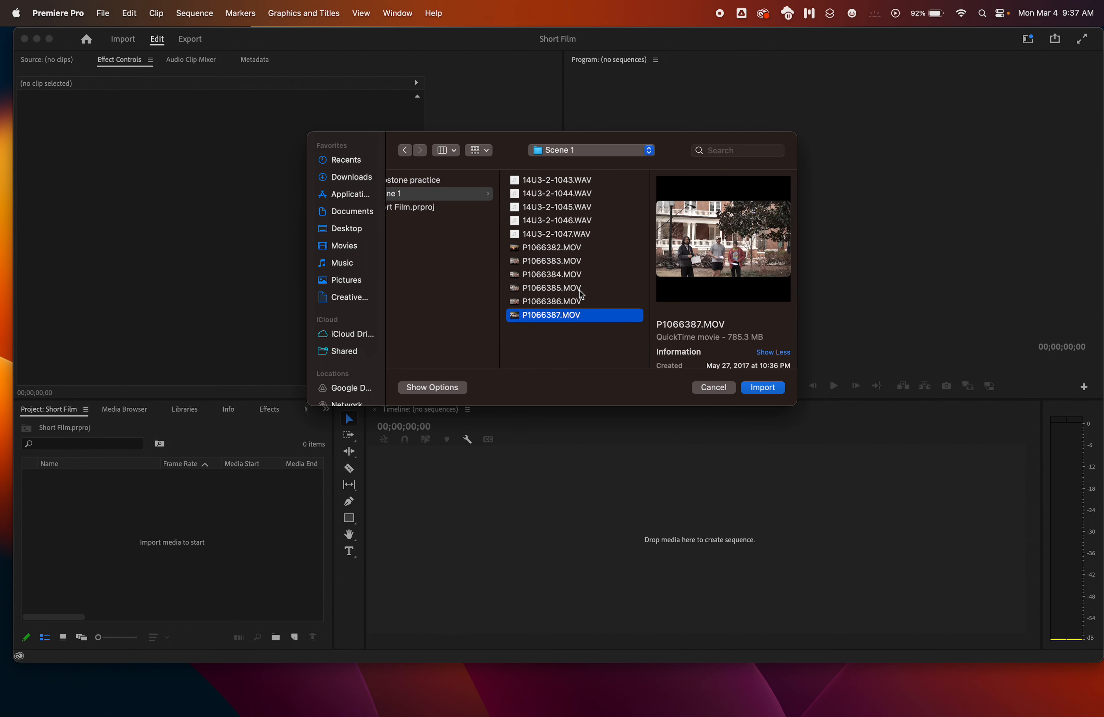
super+click(575, 301)
super+click(576, 234)
super+click(578, 222)
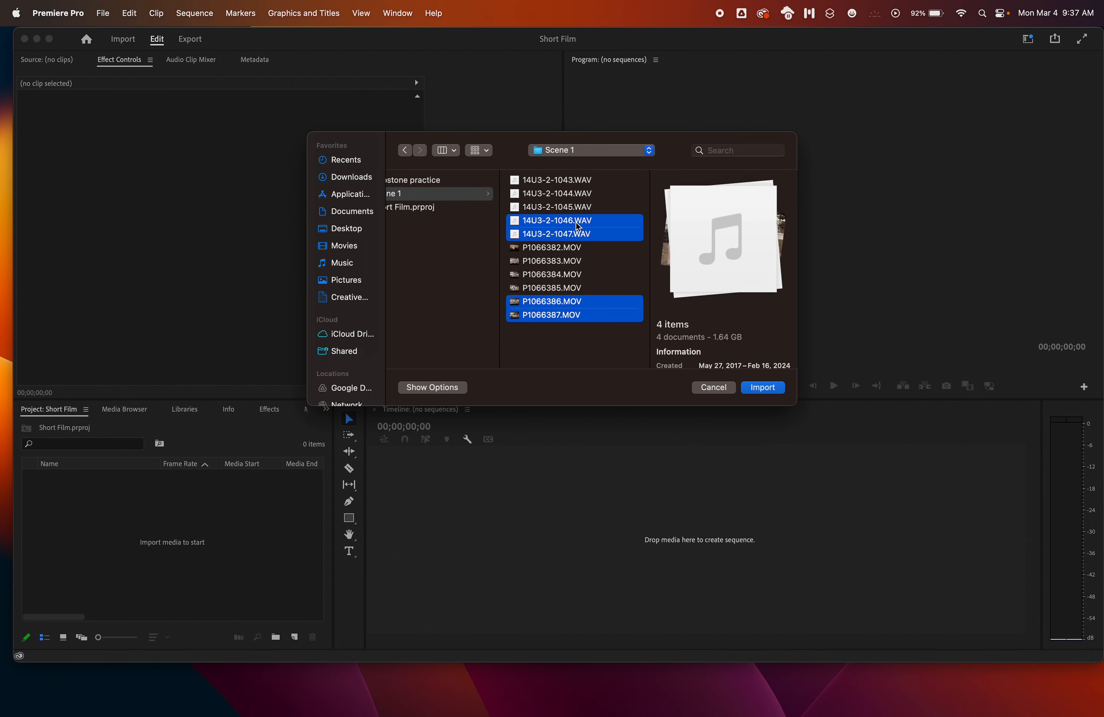
super+click(579, 181)
super+click(570, 249)
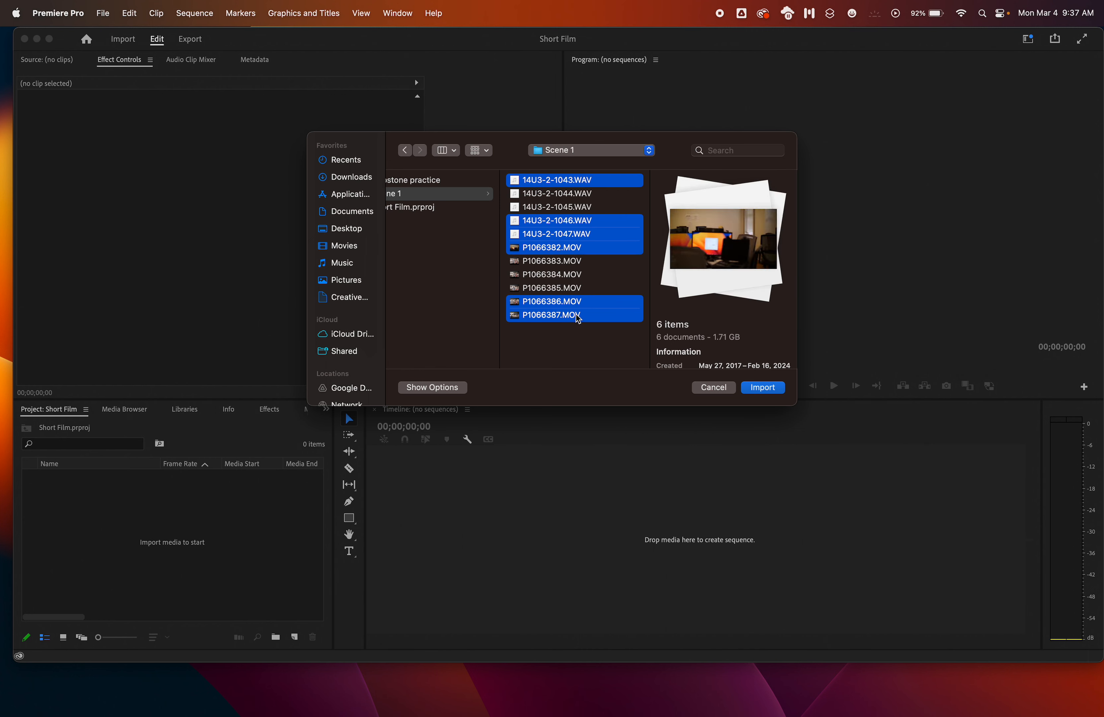
drag(593, 350, 598, 186)
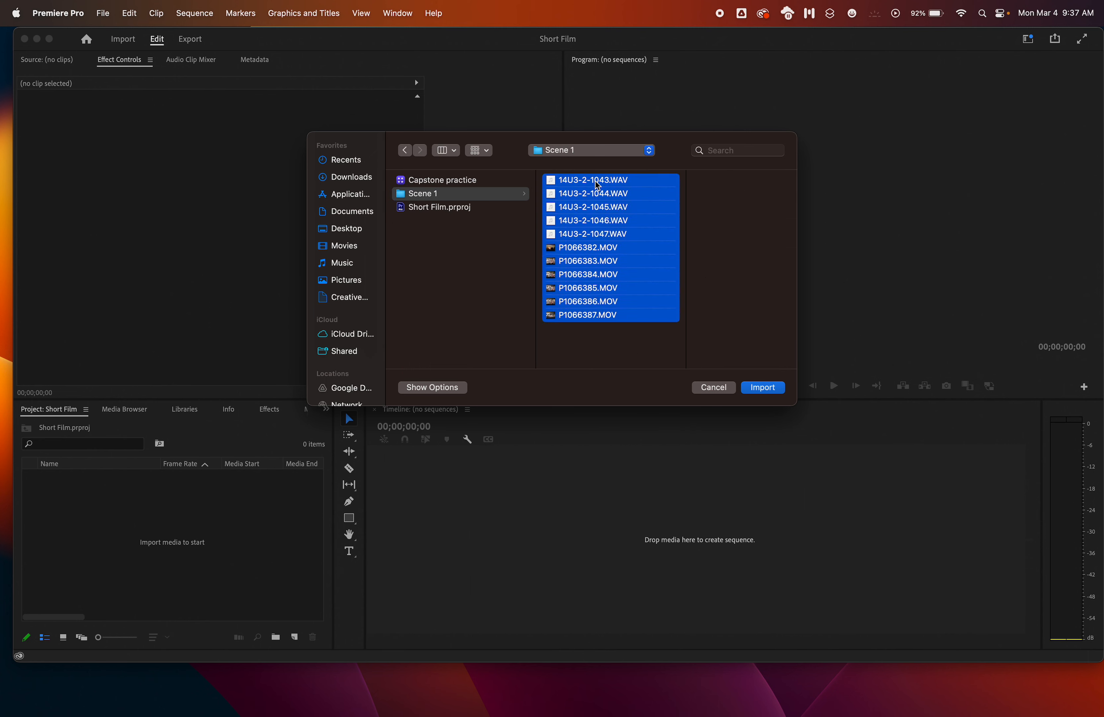
click(773, 391)
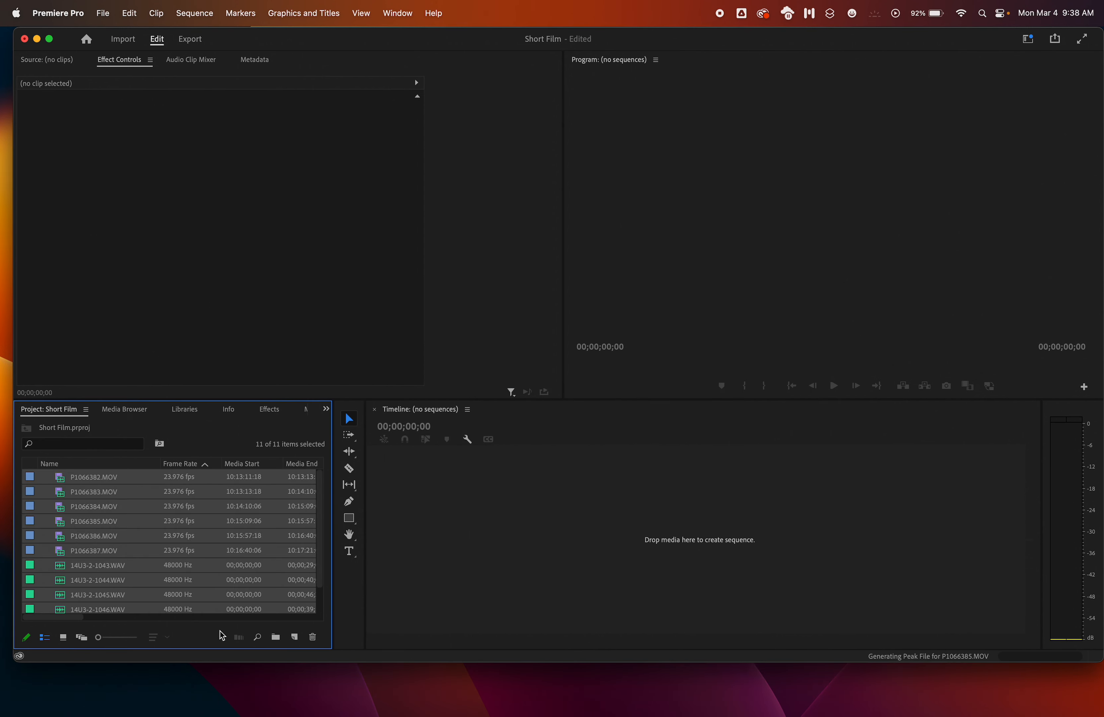
- Create a new bin in the project and name it Scene 1
scroll(225, 565, down, 2)
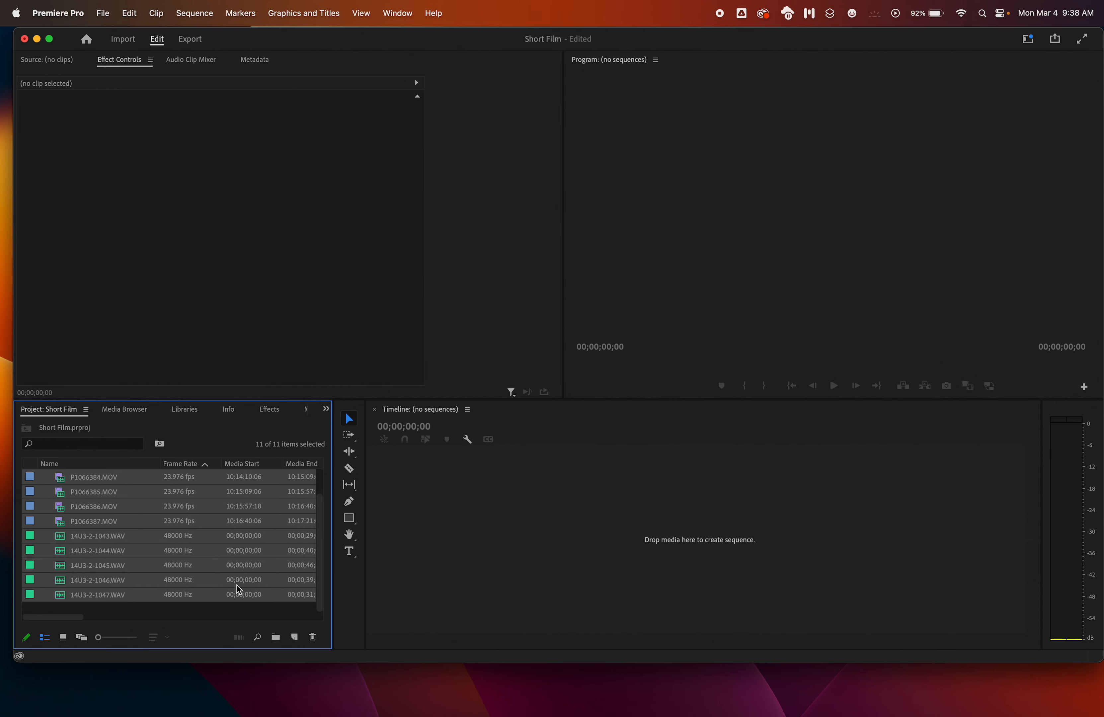
click(276, 637)
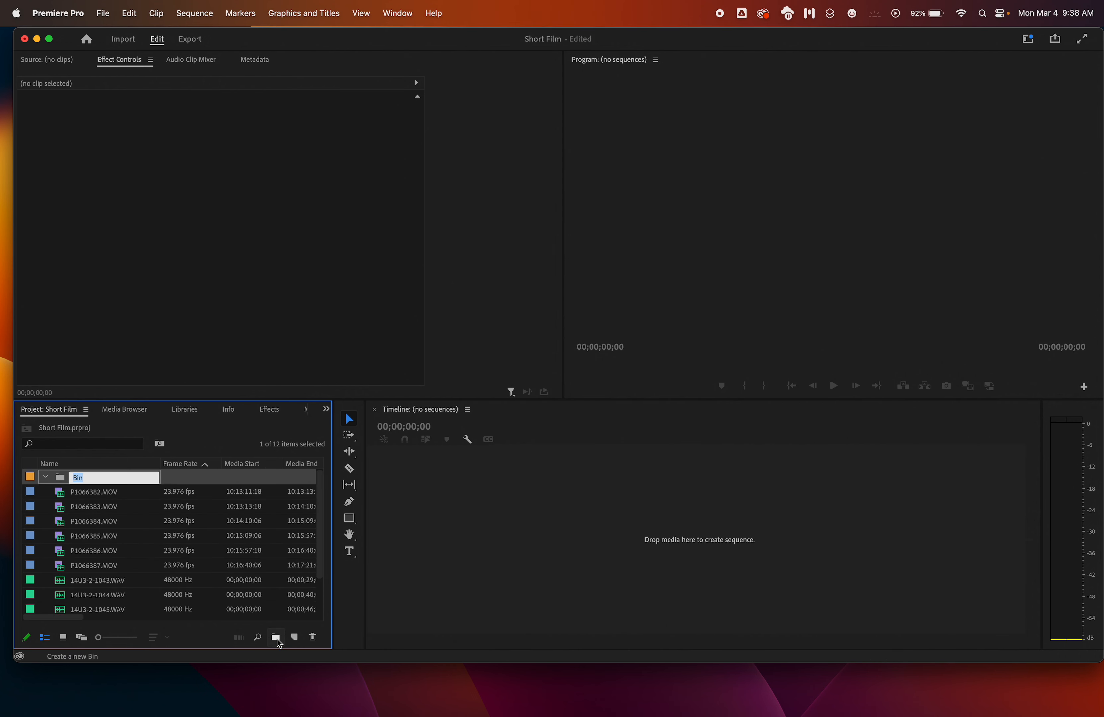
text(Scene 1)
key(Tab)
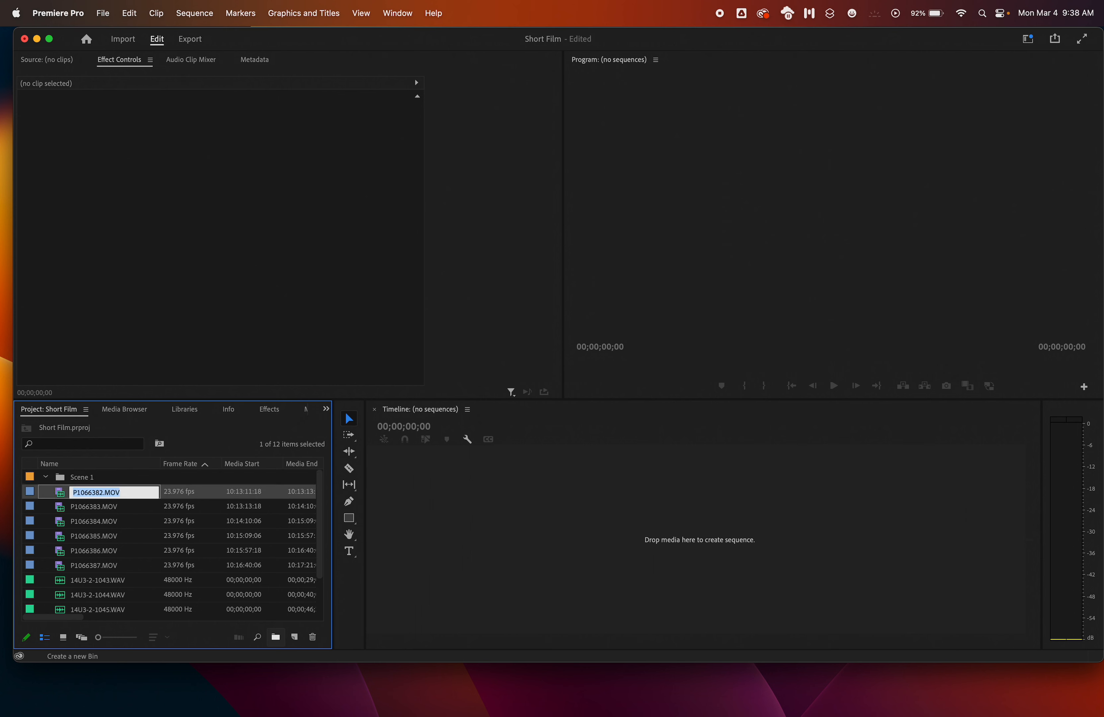
- Move all imported clips, P1066382.MOV through 14U3-2-1047.WAV, into the Scene 1 bin and leave the bin expanded
click(61, 494)
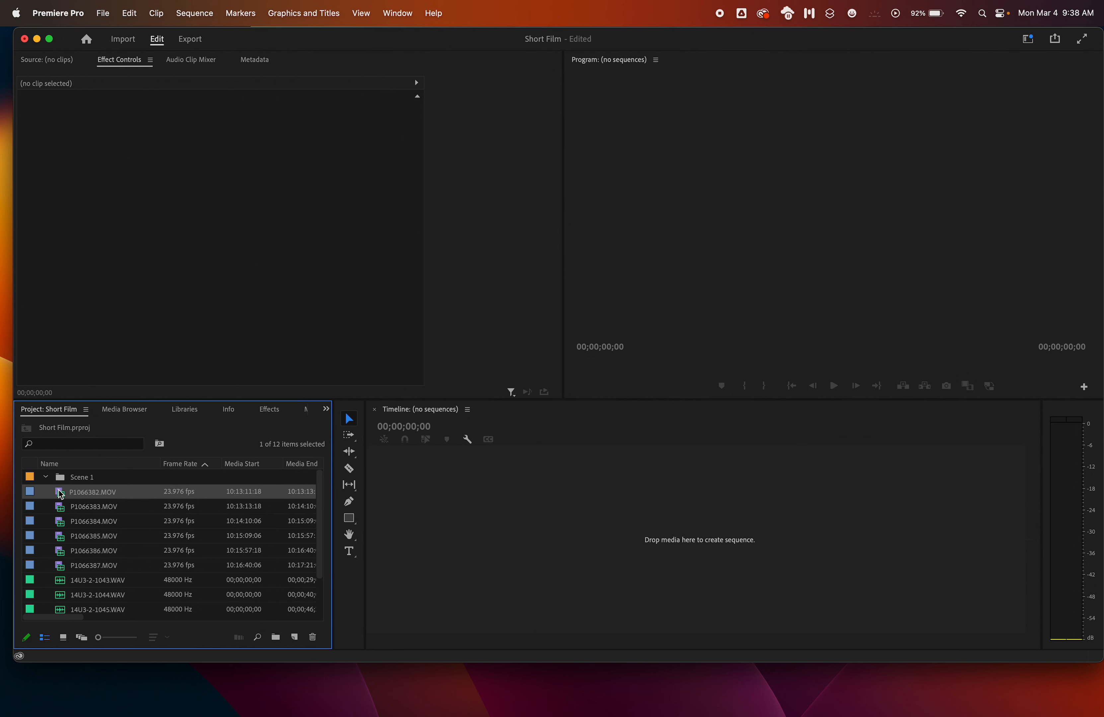
scroll(61, 495, down, 3)
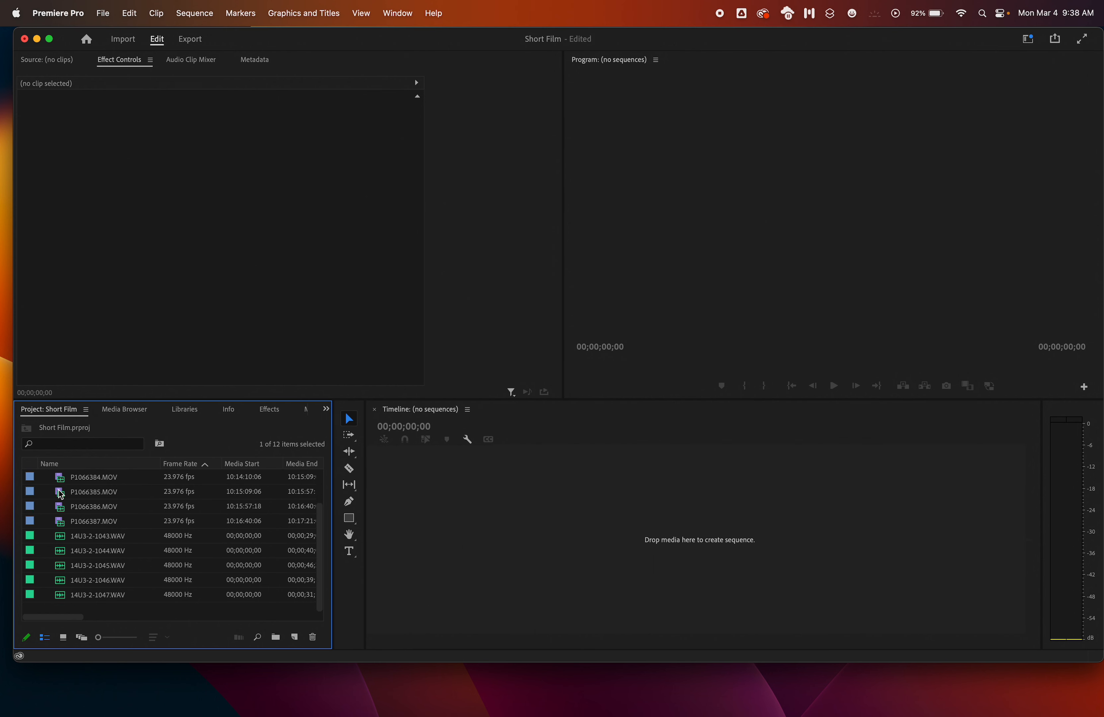
shift+click(63, 597)
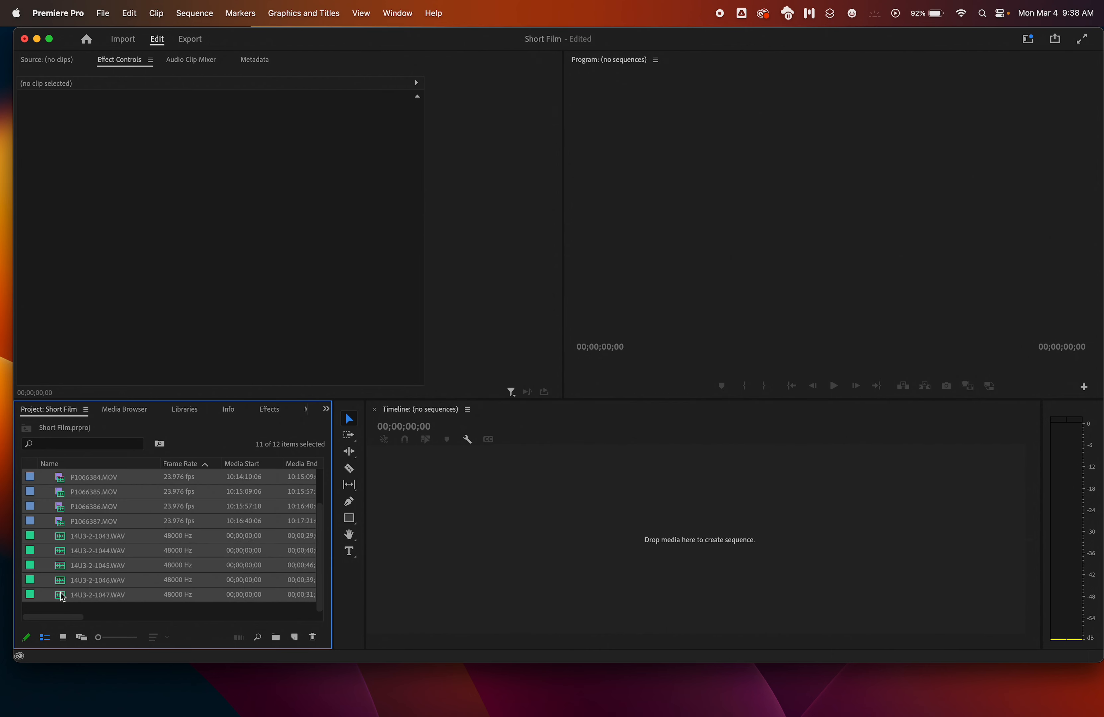
scroll(63, 597, up, 3)
drag(61, 497, 62, 476)
click(46, 476)
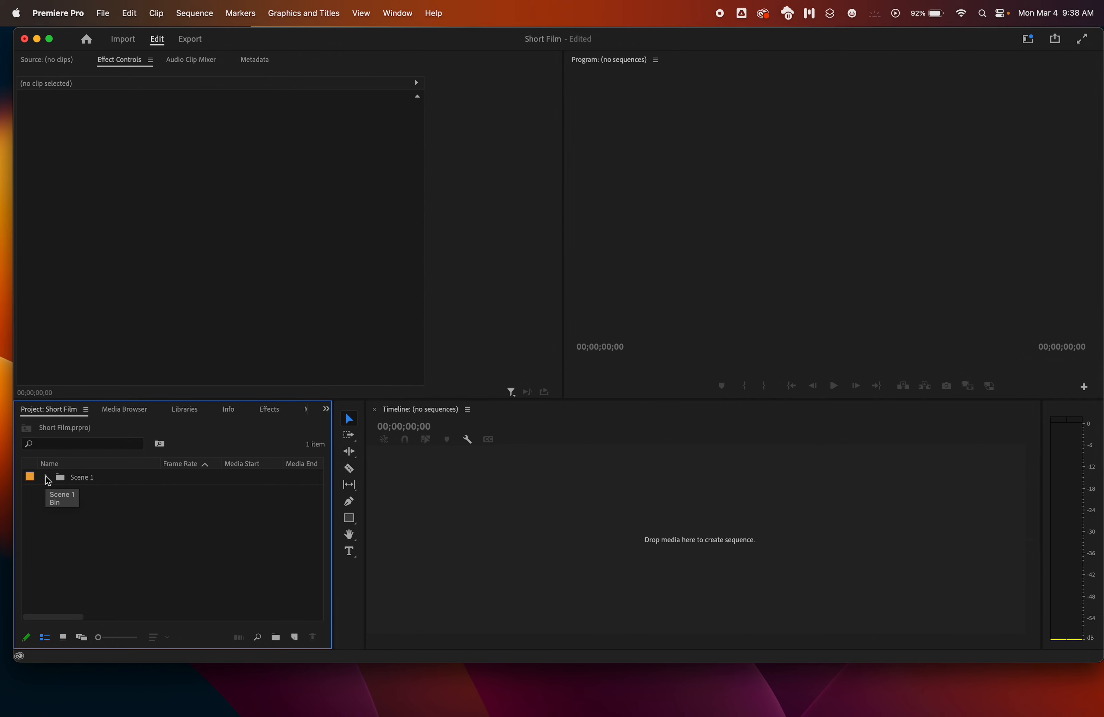
click(47, 477)
click(45, 477)
click(46, 476)
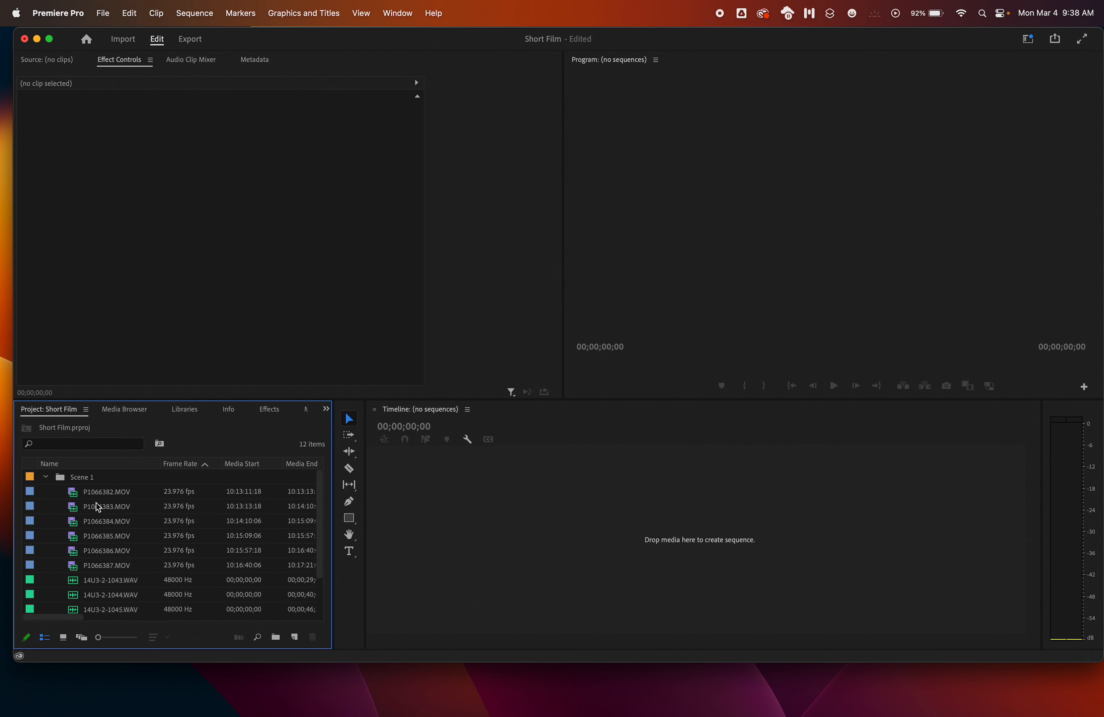
- Create watermarked QuickTime ProRes Medium Resolution proxies for the six MOV clips next to the originals, granting Media Encoder Desktop folder access
click(76, 495)
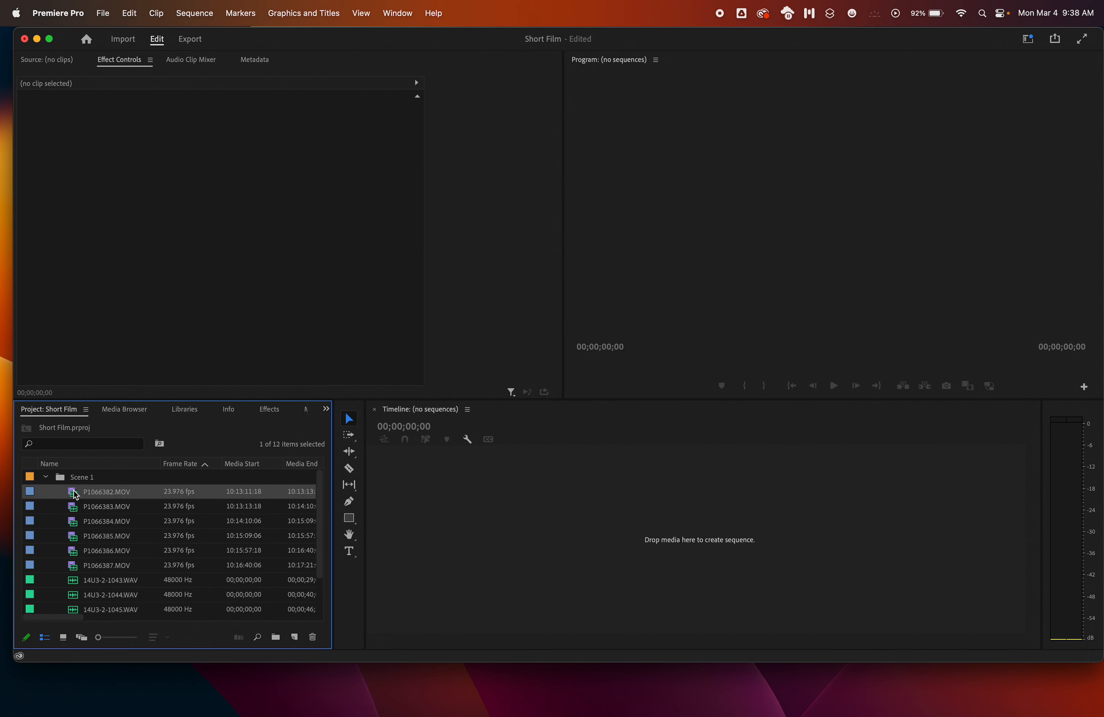
shift+click(74, 567)
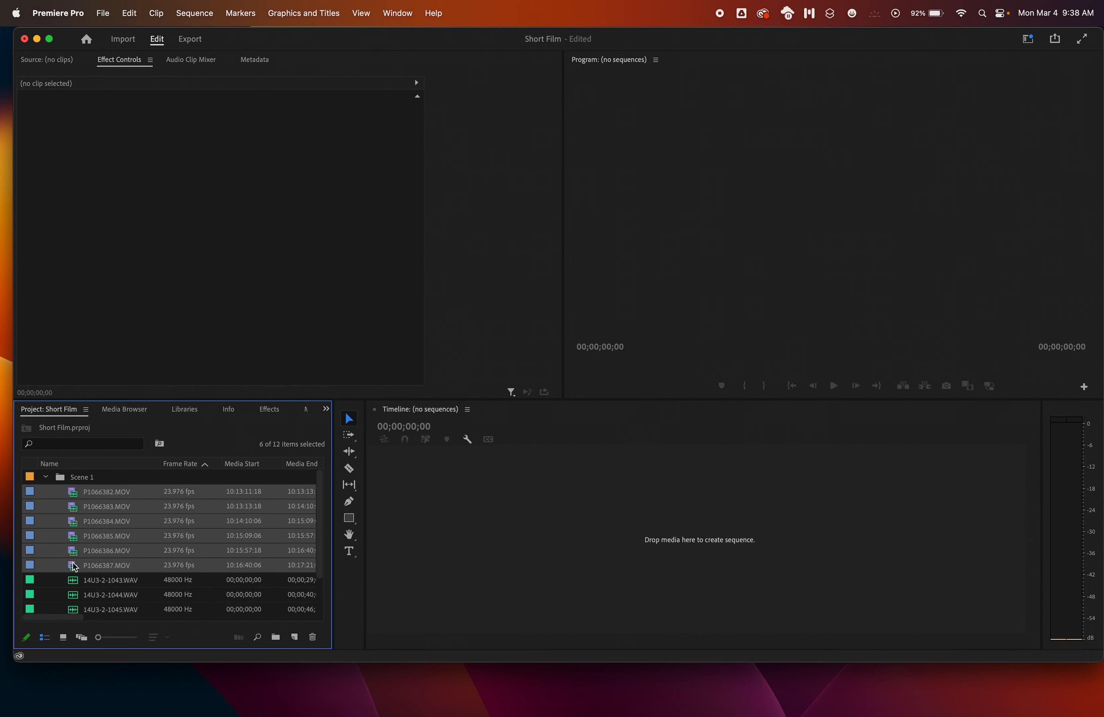
right_click(80, 501)
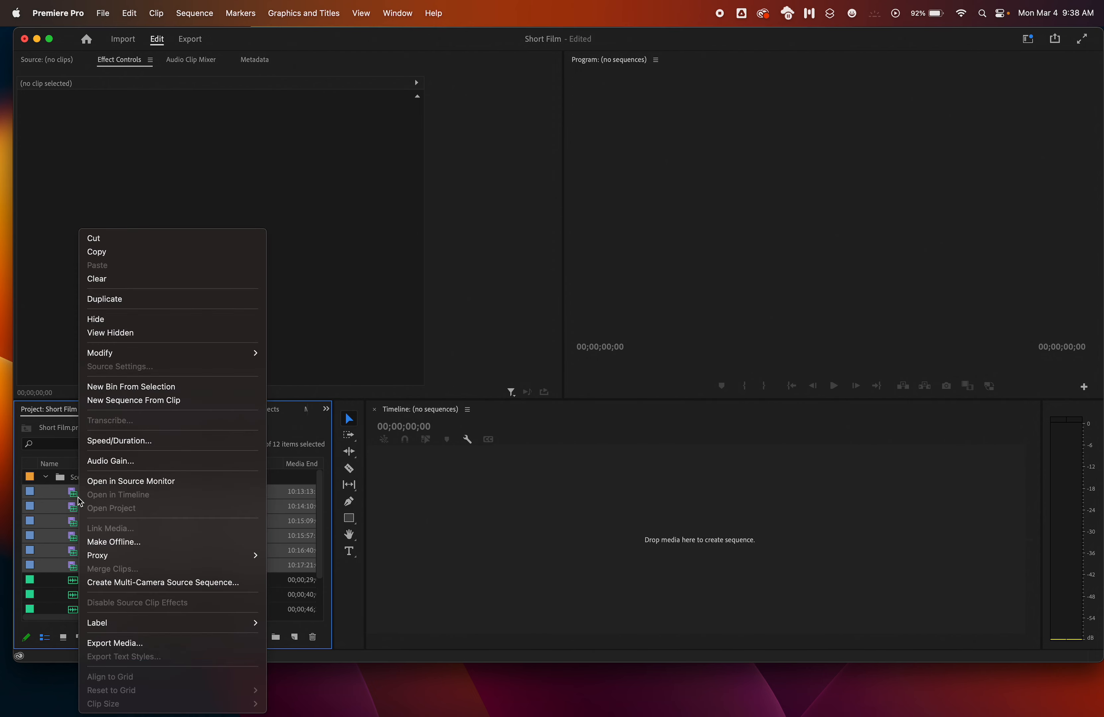
mouse_move(108, 561)
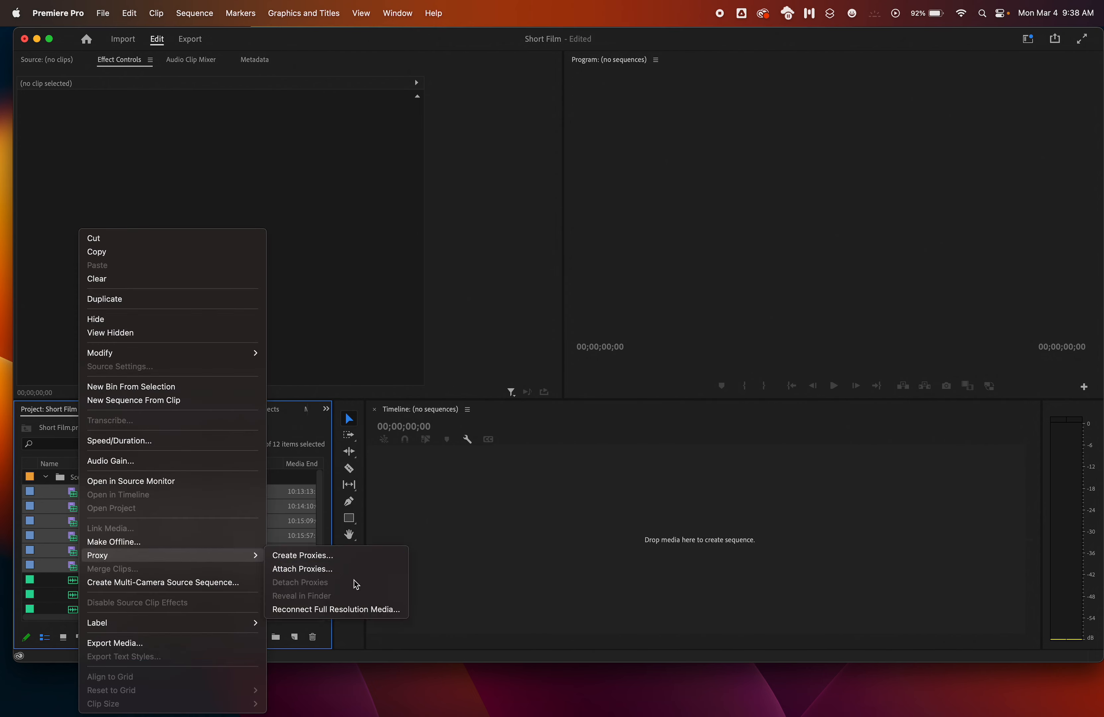
click(344, 558)
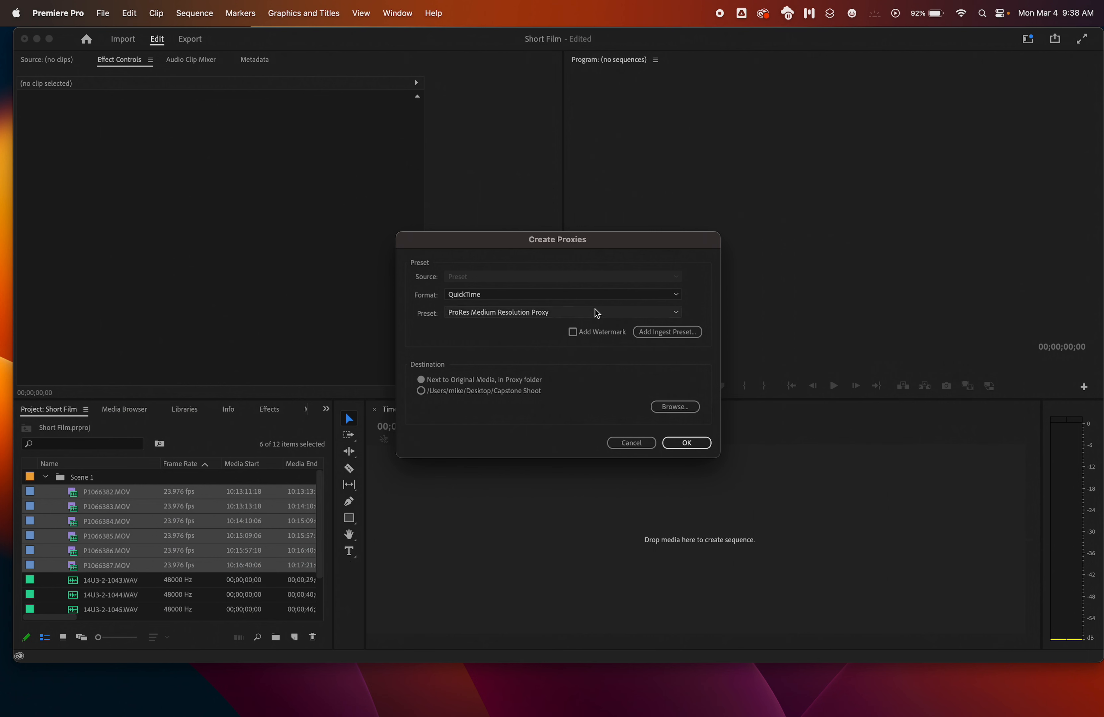
click(573, 332)
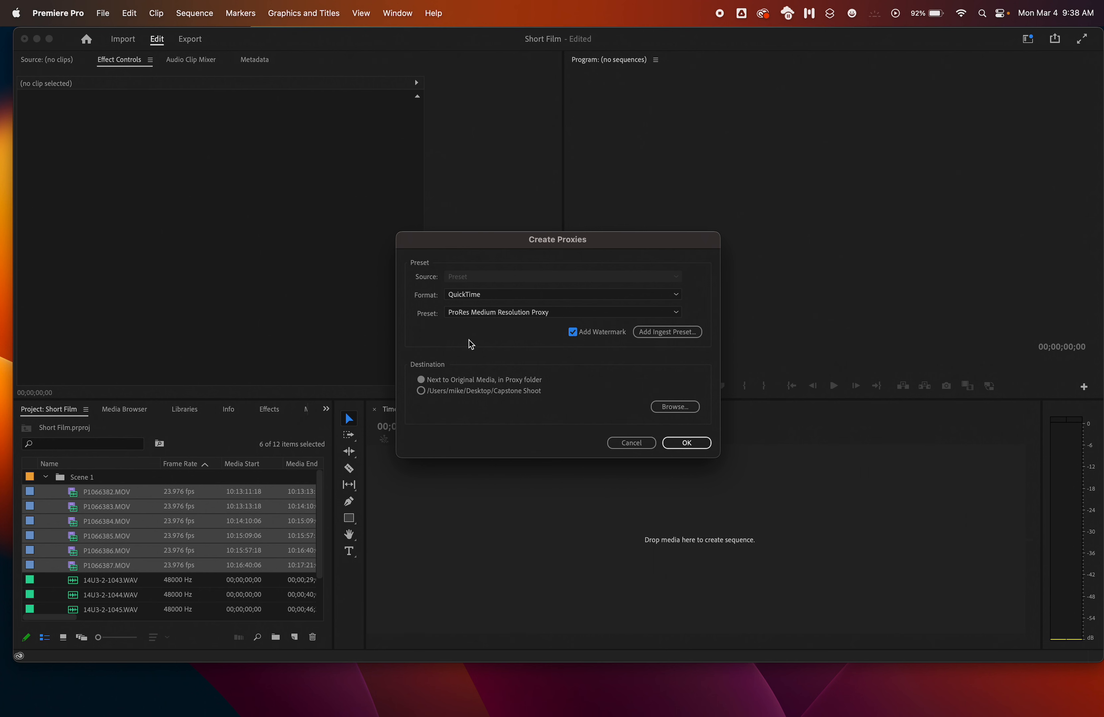
click(689, 446)
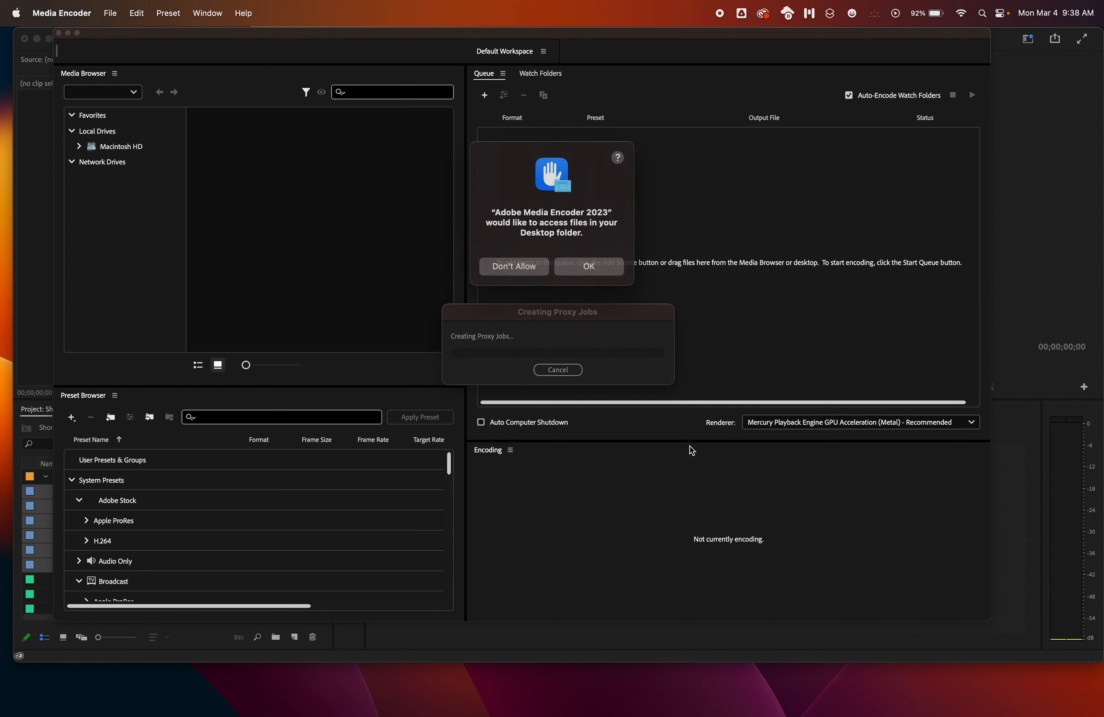
click(598, 266)
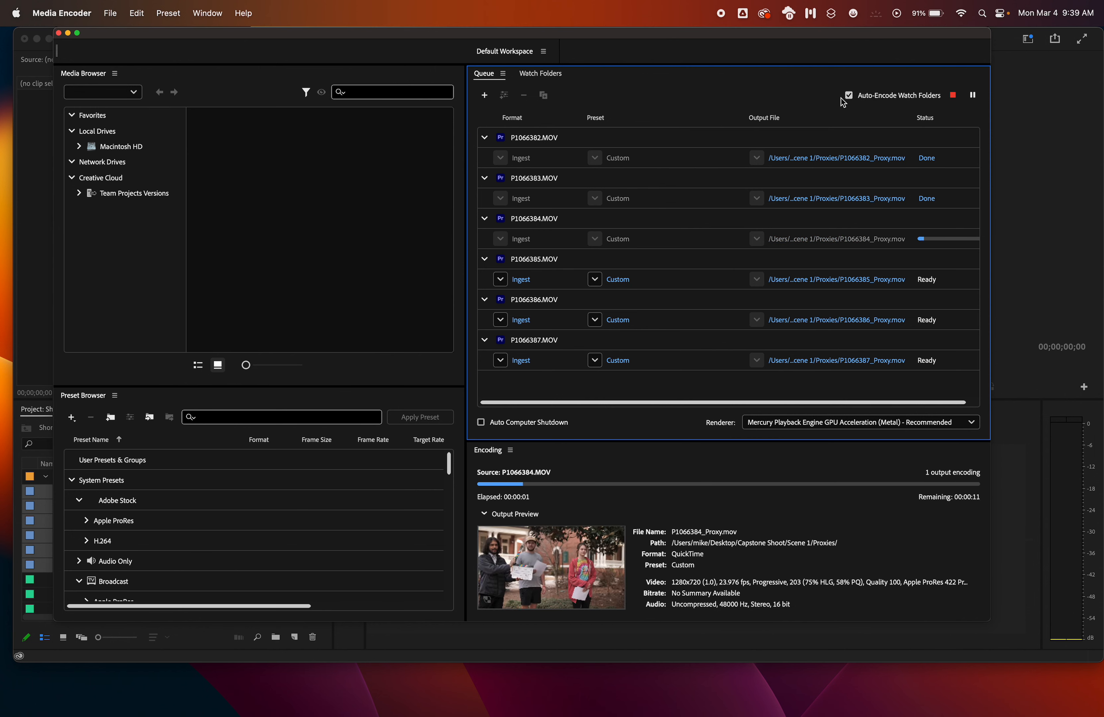
- Switch to Finder and inspect the Proxies folder inside Capstone Shoot's Scene 1 folder, then close the Finder window
mouse_move(65, 714)
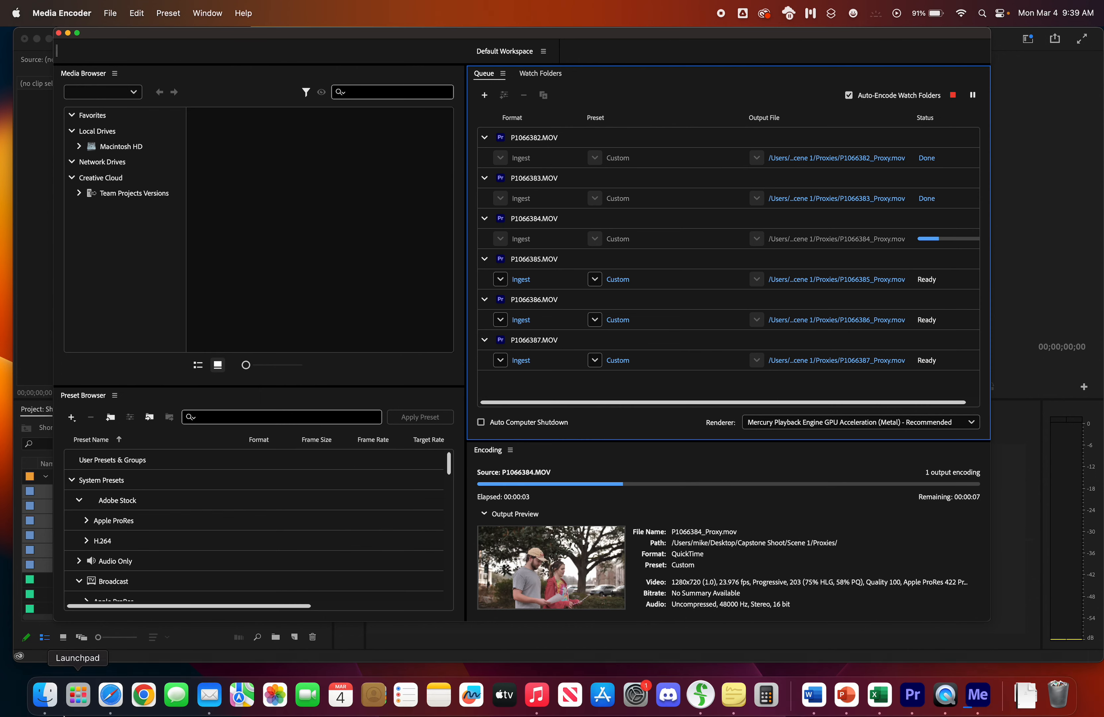
click(45, 693)
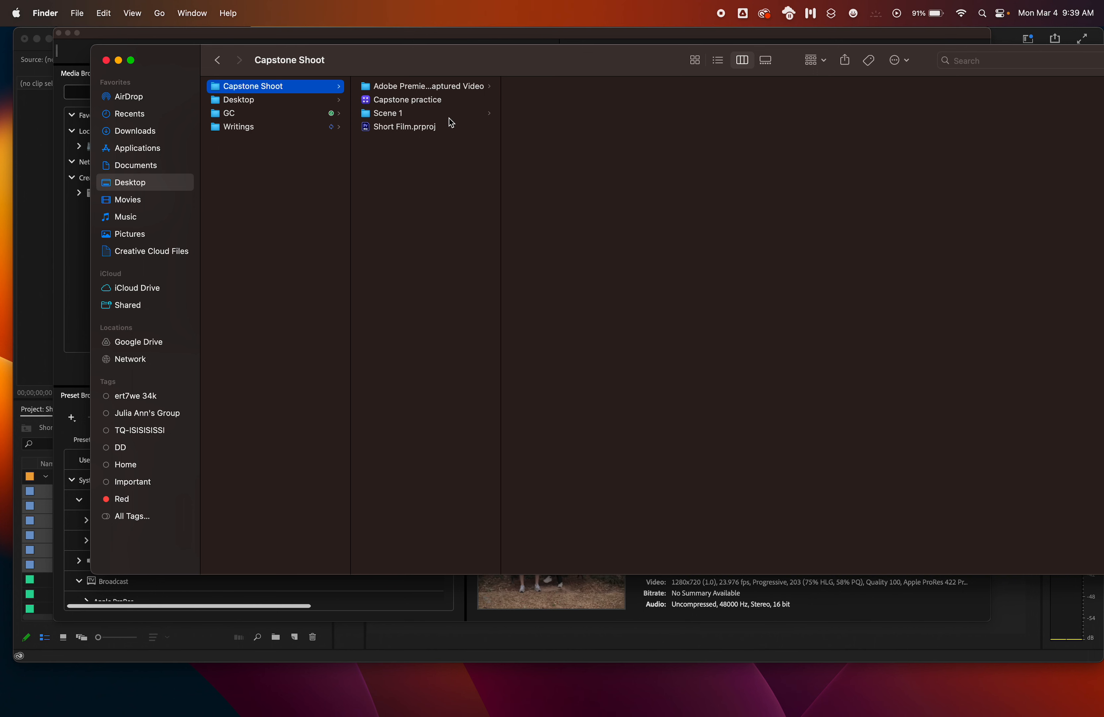
click(428, 115)
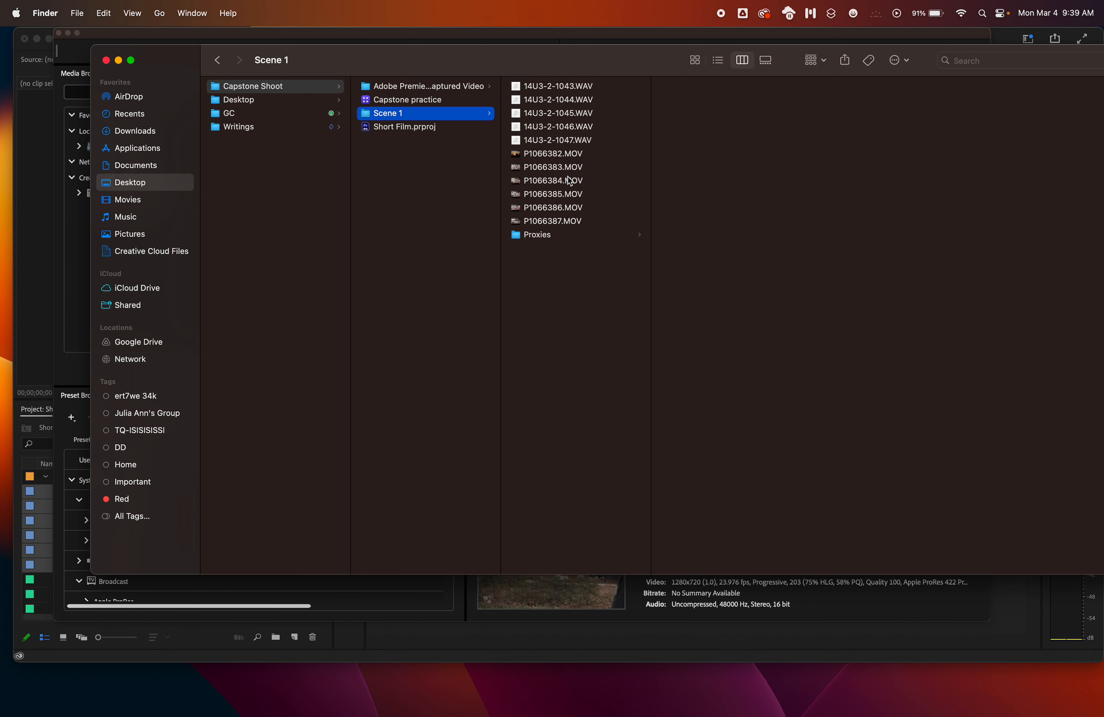
click(545, 238)
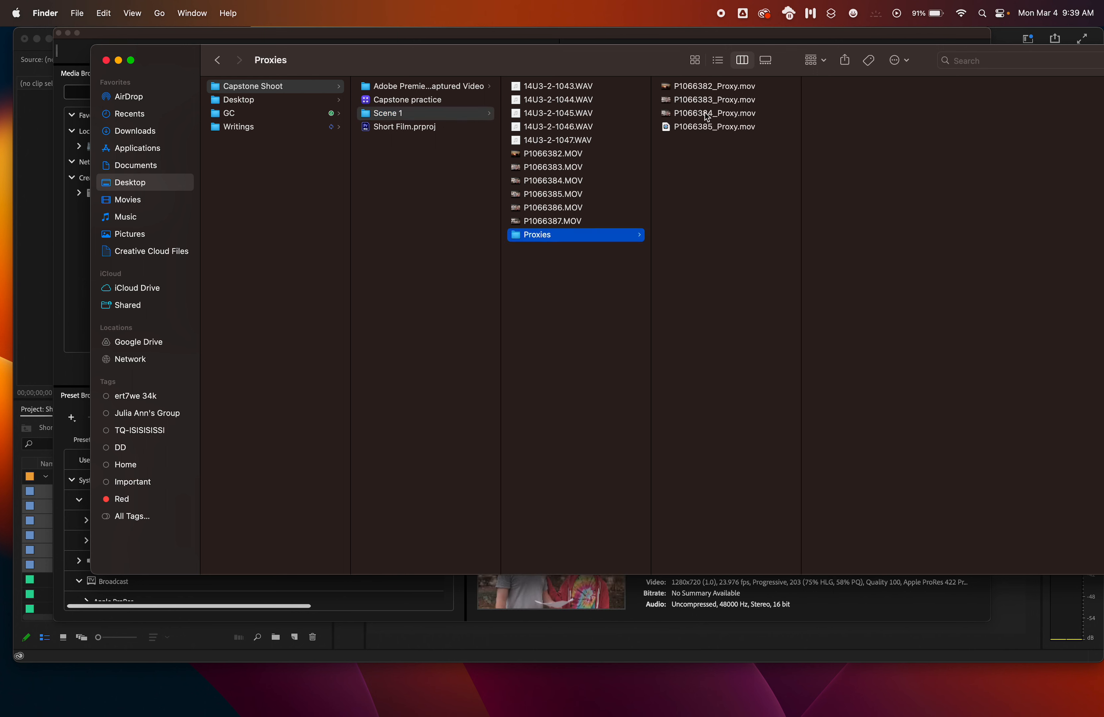
click(104, 61)
click(200, 32)
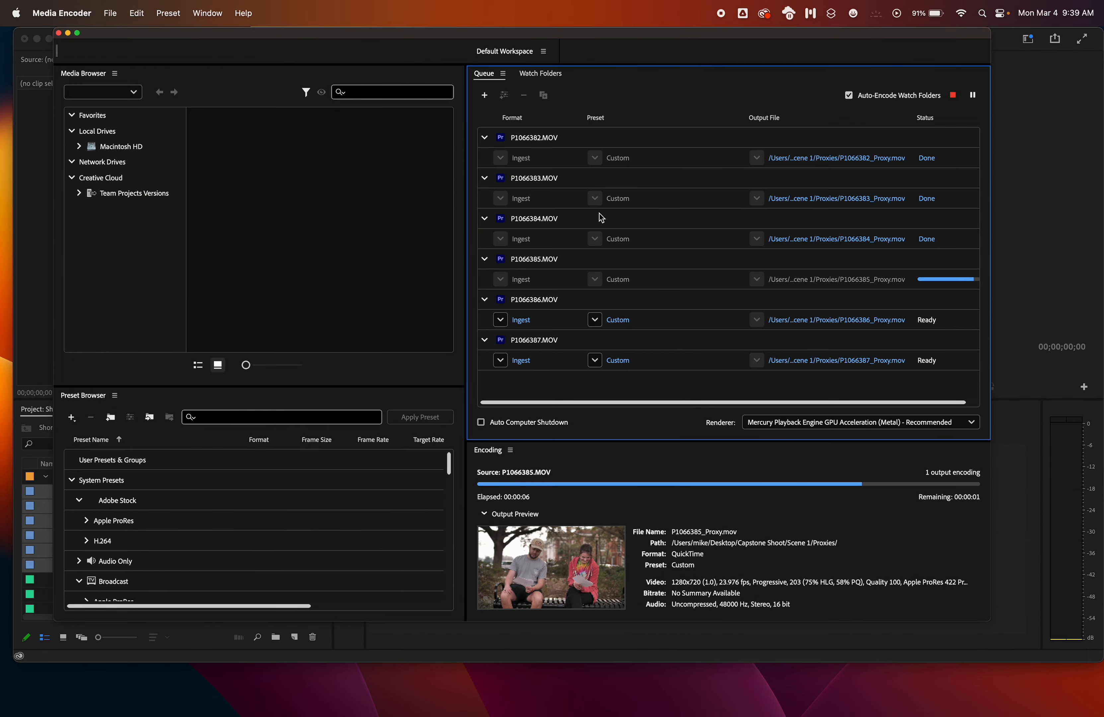
- Check the status of the proxy jobs in the Media Encoder queue and quit Media Encoder
scroll(796, 313, right, 1)
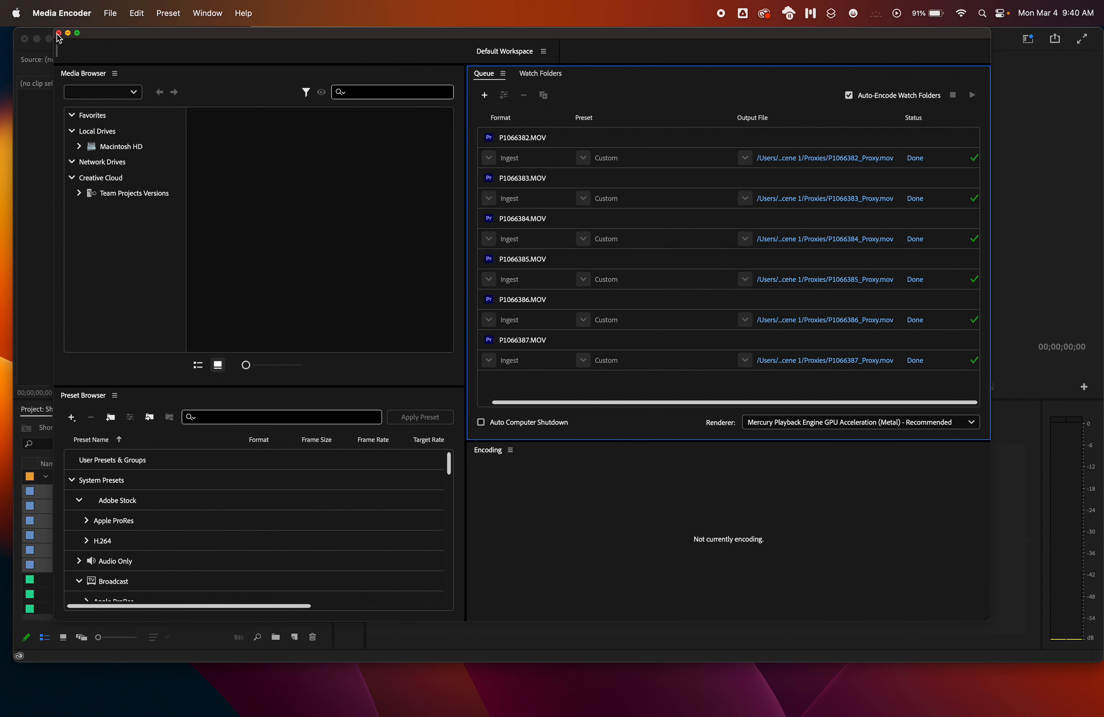
click(70, 11)
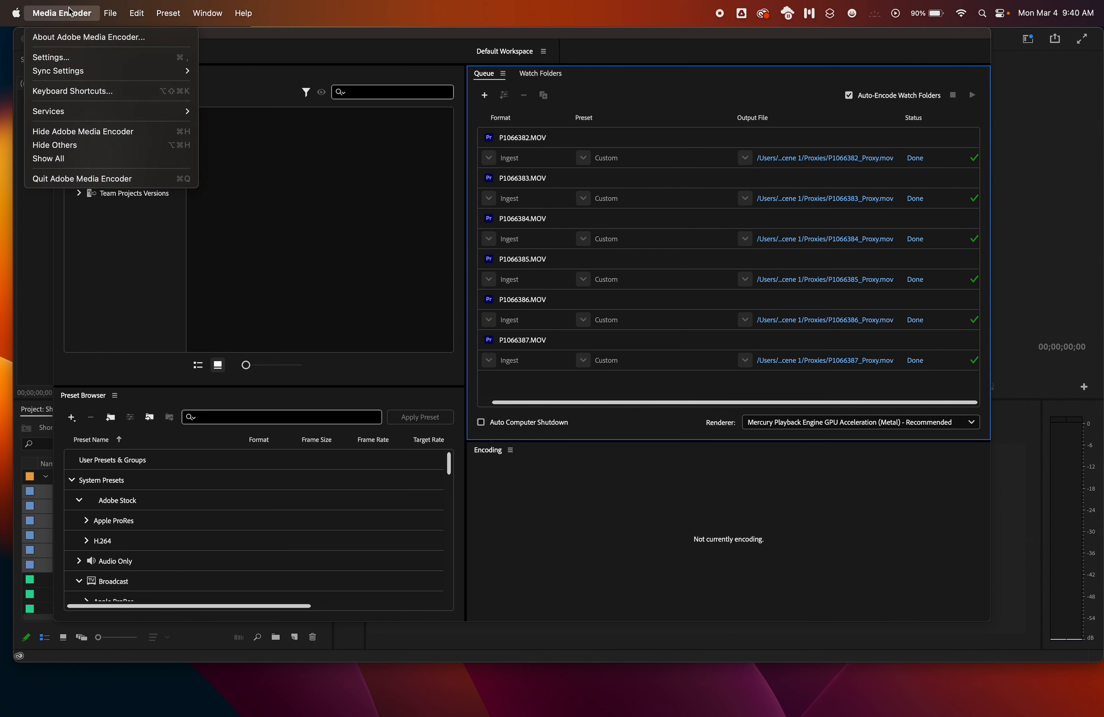
click(71, 179)
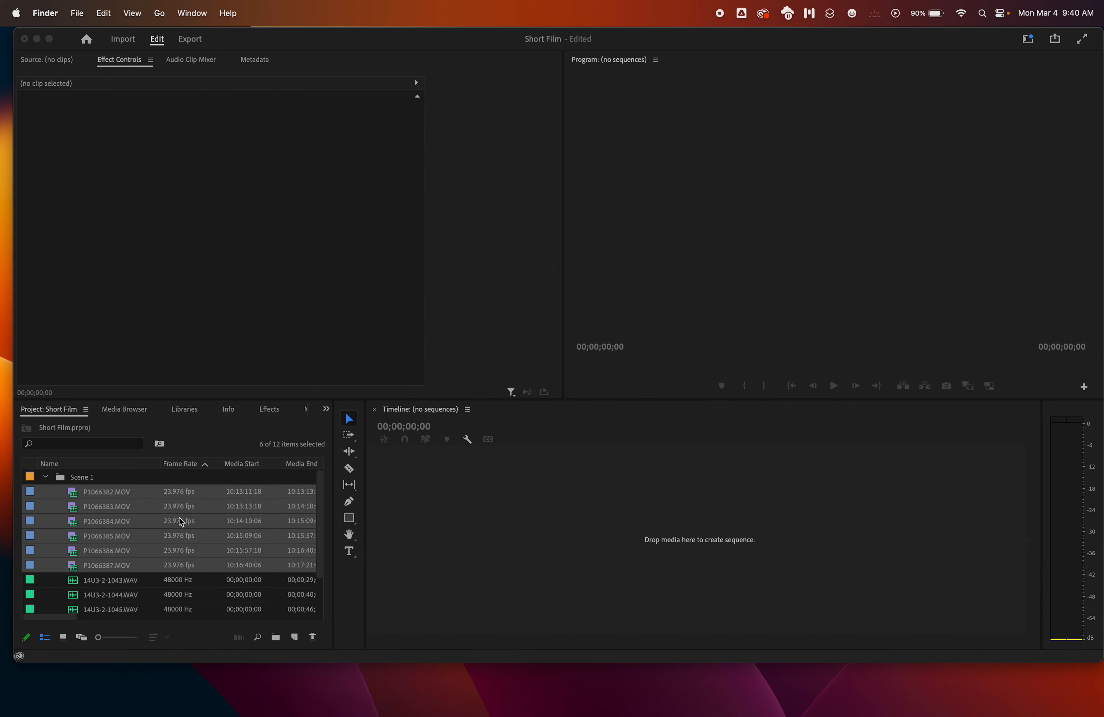
- Open P1066382.MOV and P1066385.MOV in turn in the Source Monitor
click(78, 497)
double_click(79, 497)
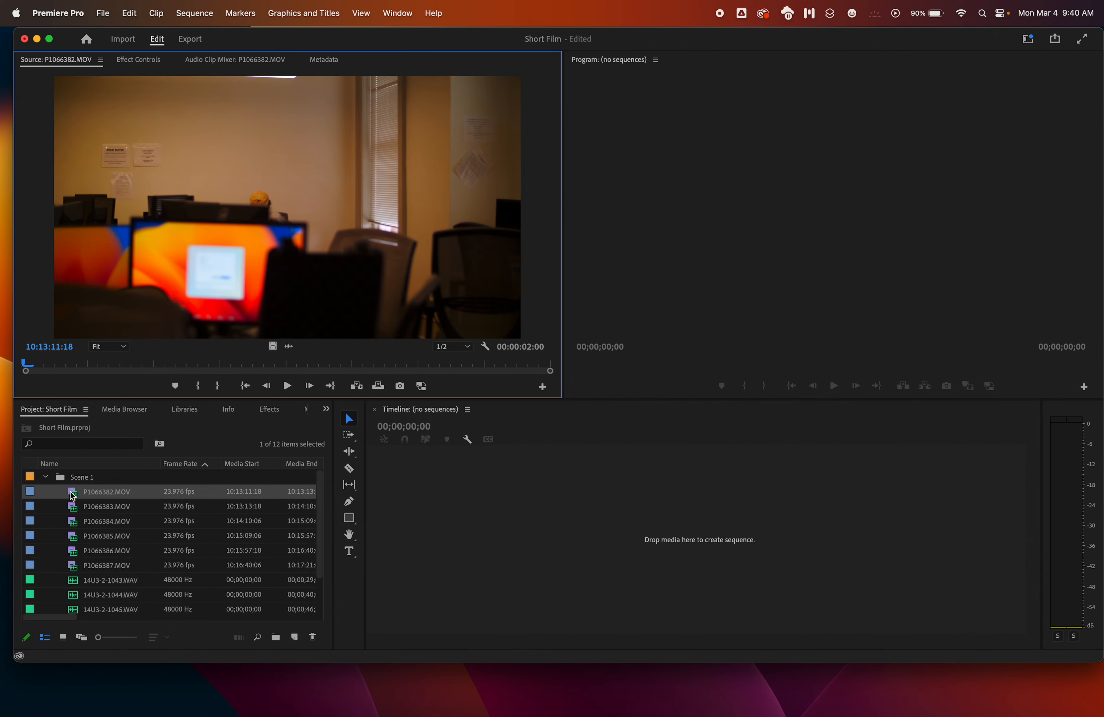
double_click(74, 536)
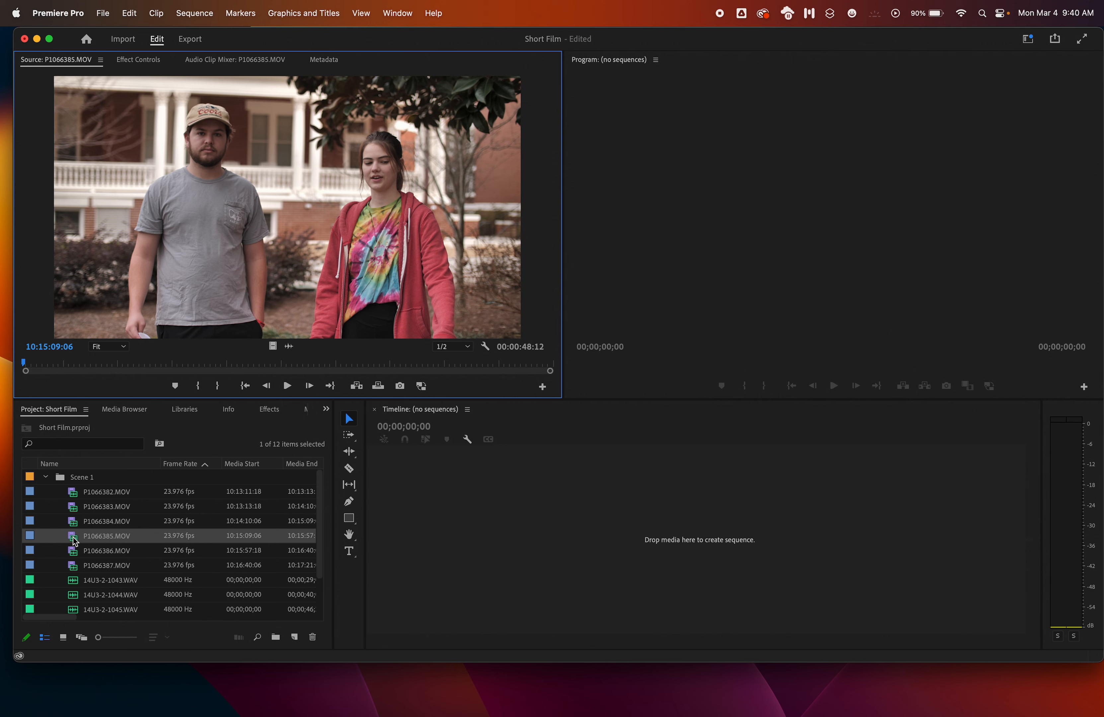
- Create a sequence from P1066385.MOV in the empty timeline and place the playhead at about 00:00:15:07
drag(74, 540, 564, 538)
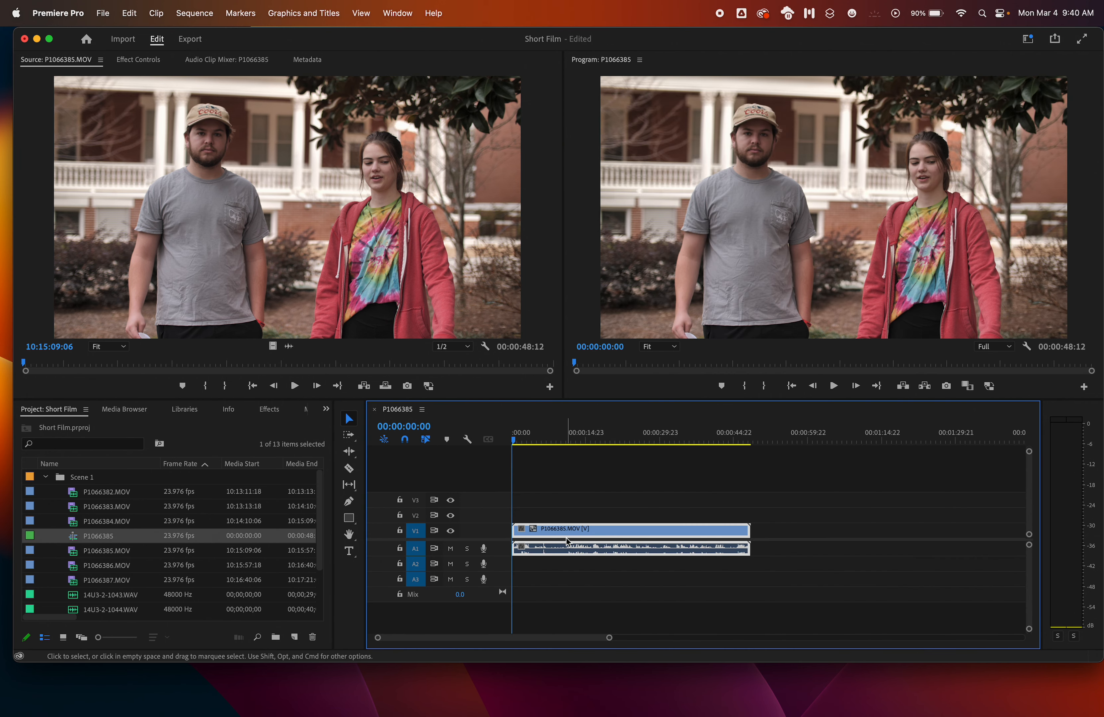
click(588, 442)
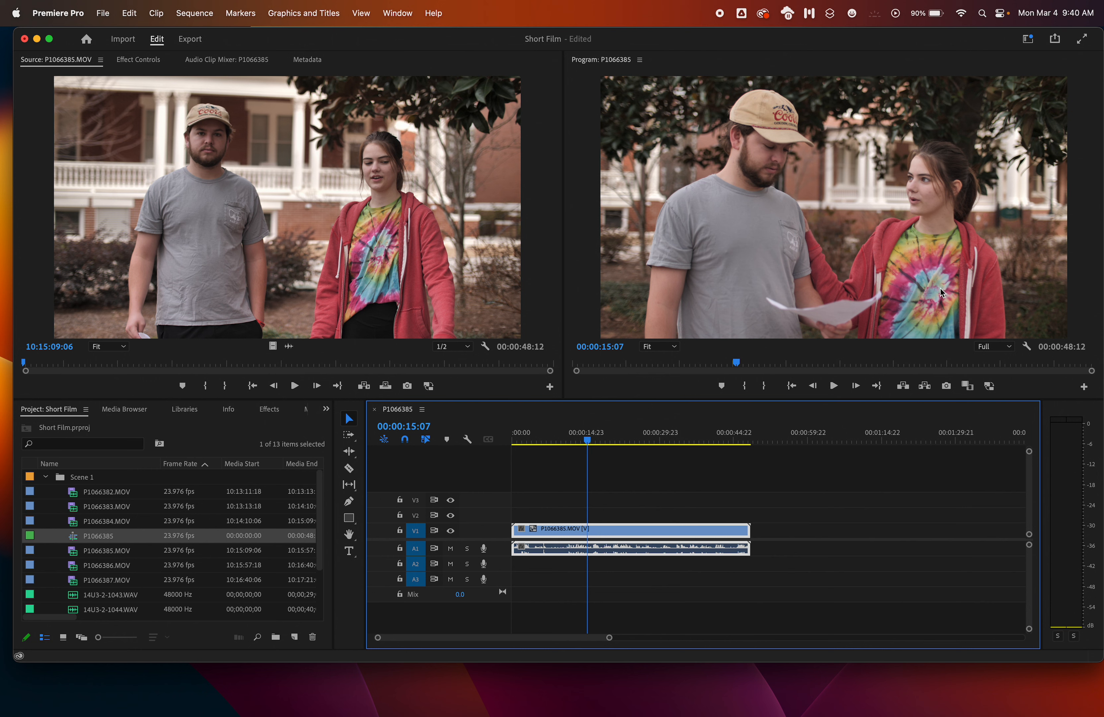
- Open the Program Monitor's Button Editor, locate the Toggle Proxies control and close the editor
click(1083, 387)
key(Escape)
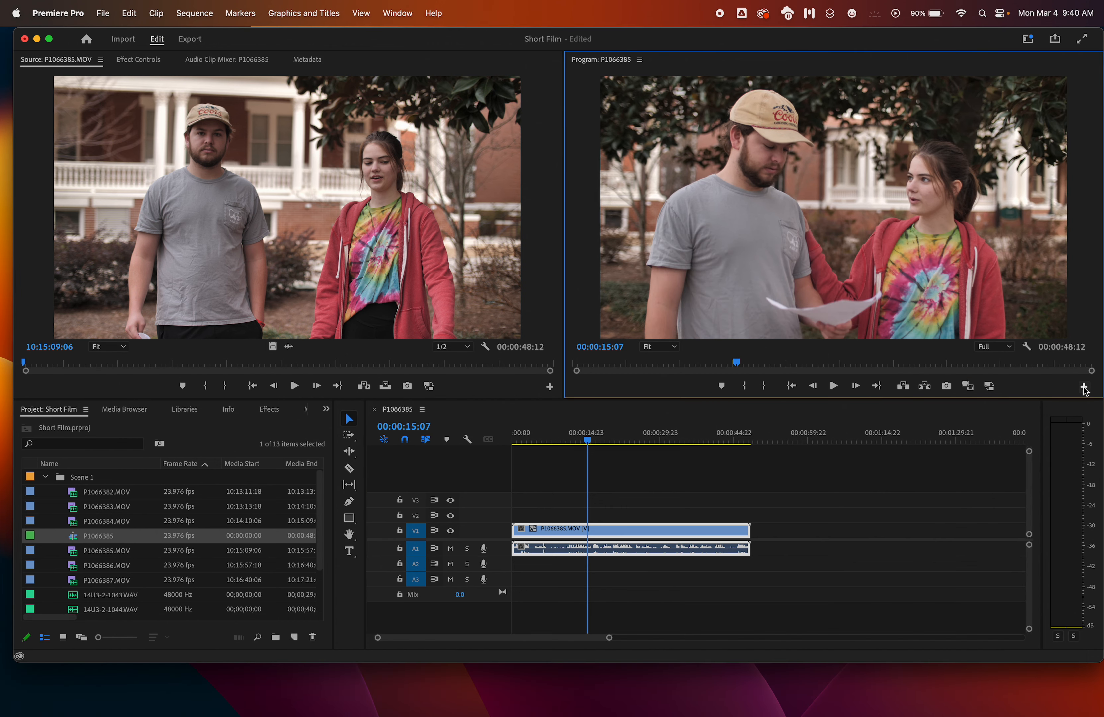
click(1083, 388)
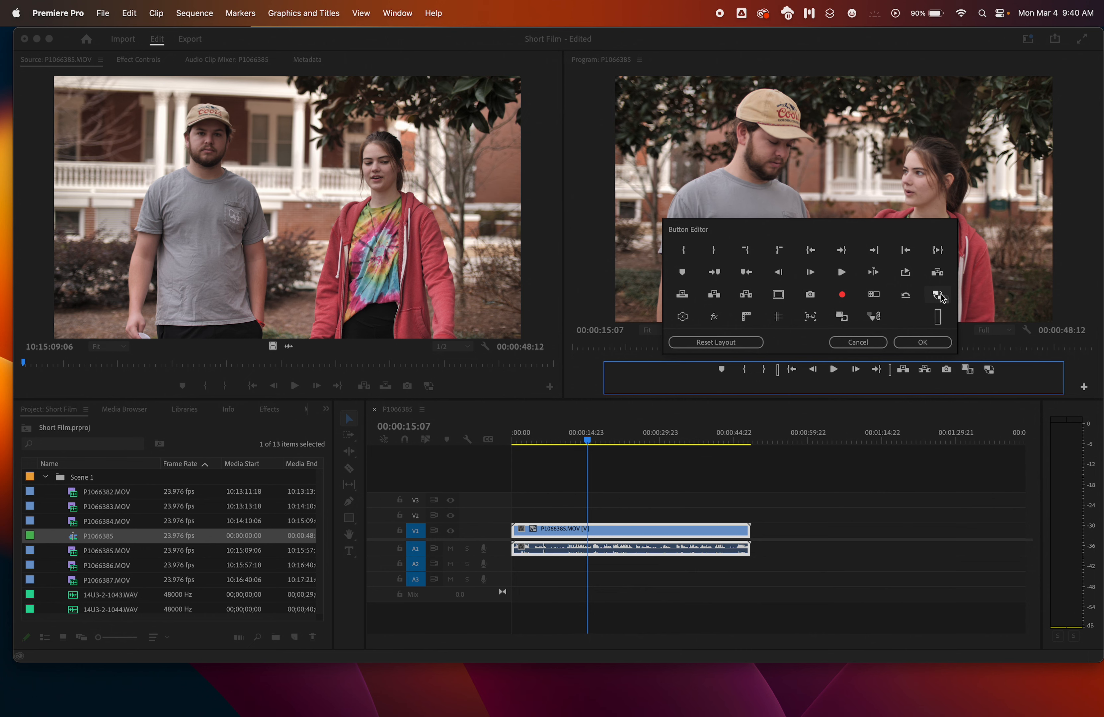
drag(937, 298, 1000, 373)
click(923, 342)
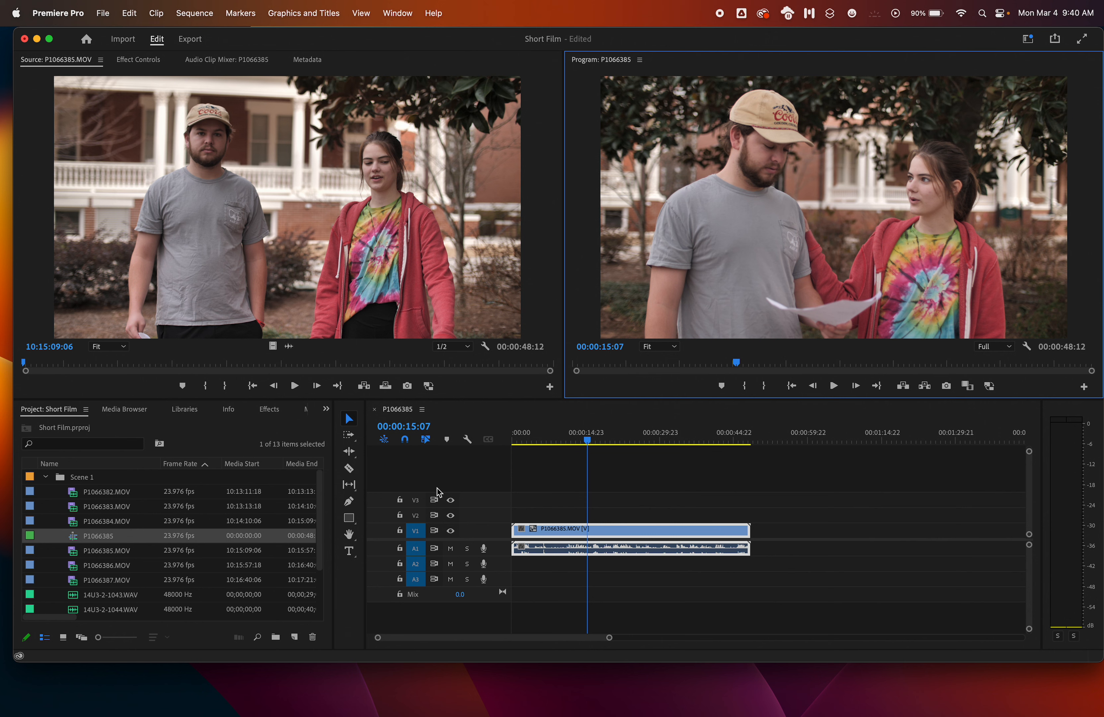
- Compare proxy and full-resolution playback by toggling proxies on and off, leaving proxies enabled
click(990, 386)
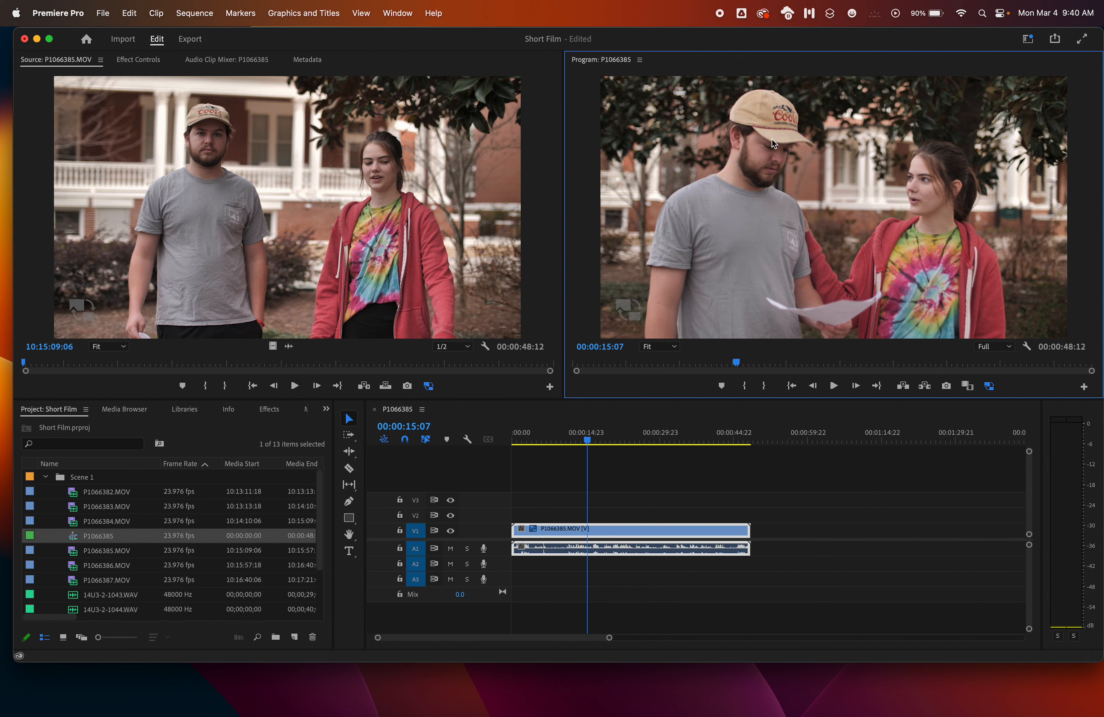
click(989, 386)
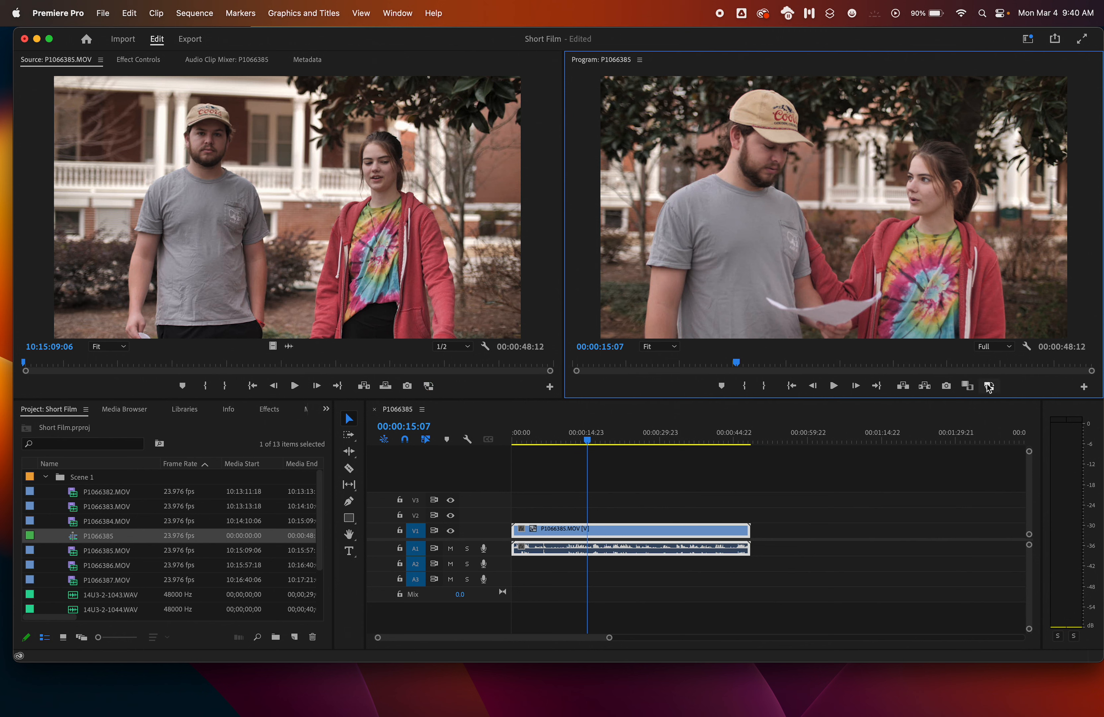
click(989, 386)
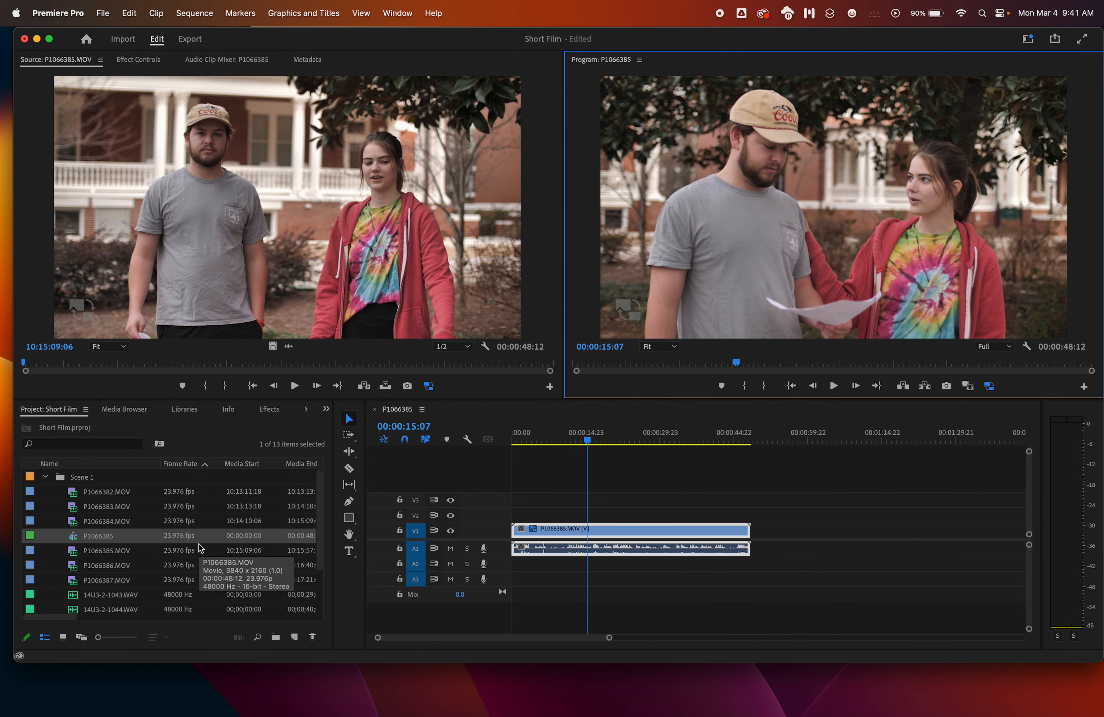
- Open P1066387.MOV from the Scene 1 bin in the Source Monitor
scroll(200, 543, down, 3)
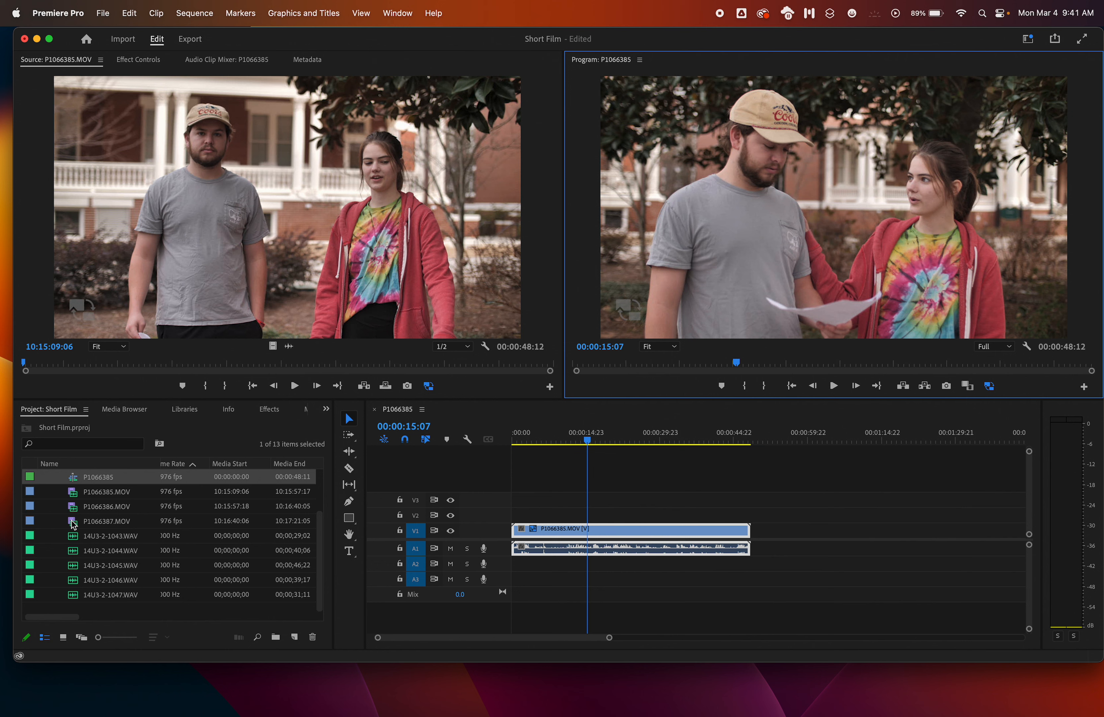
mouse_move(73, 525)
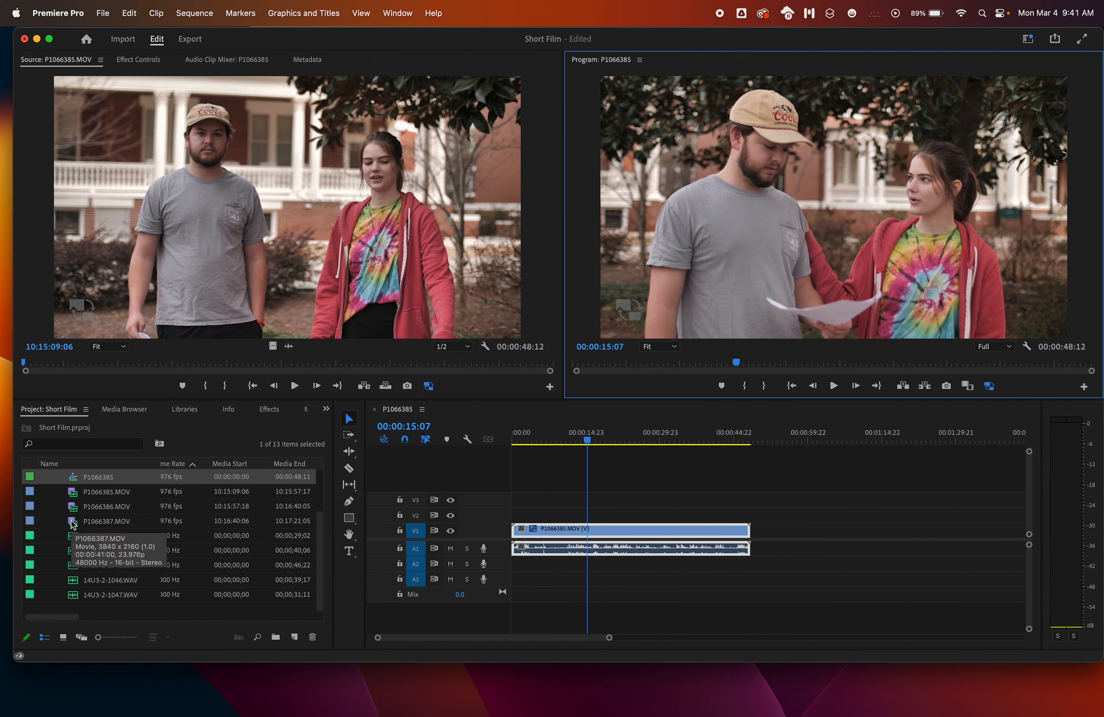
click(73, 525)
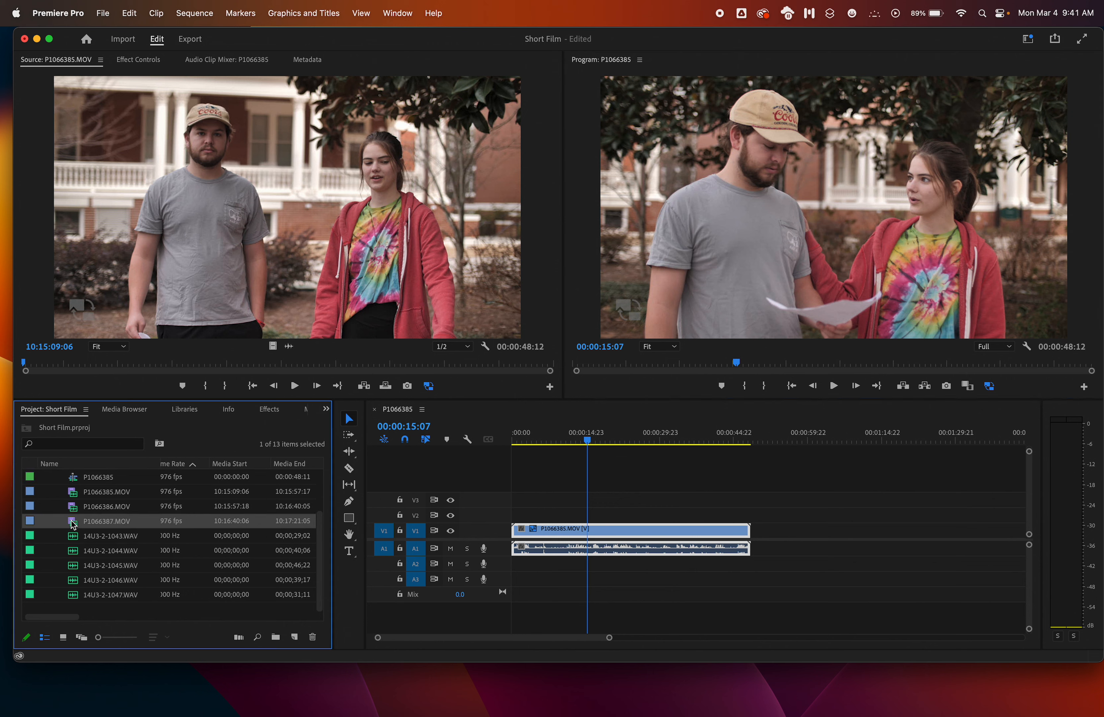
double_click(73, 525)
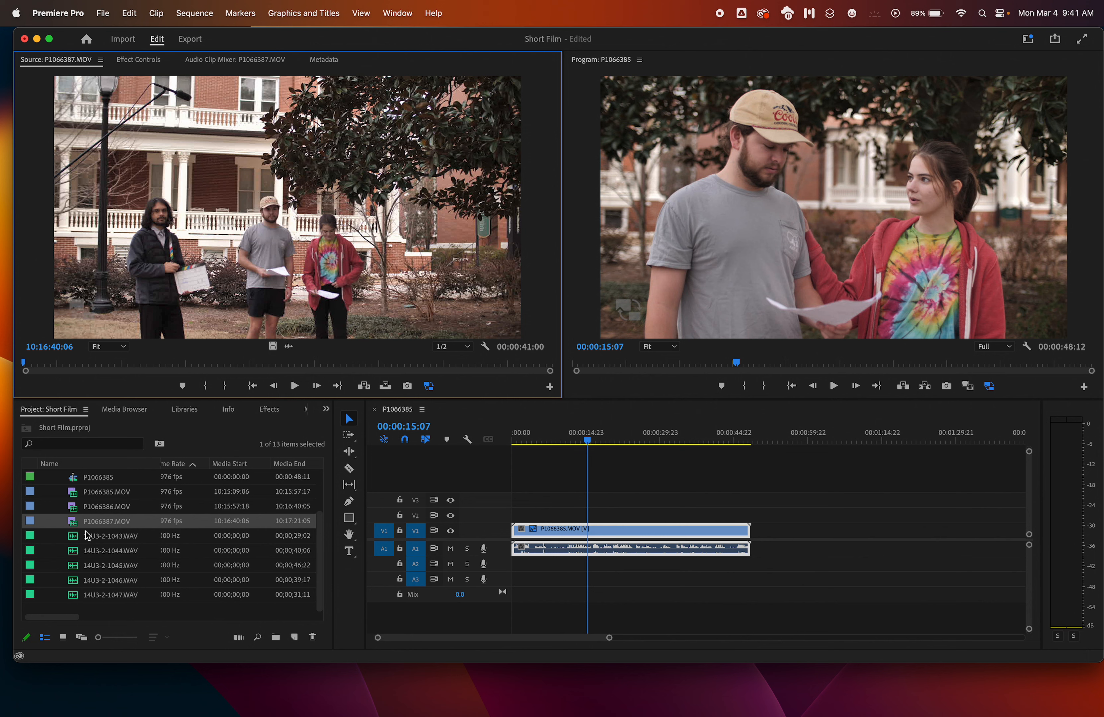
- Merge P1066387.MOV with 14U3-2-1047.WAV into a clip named S1BT2, synchronized by audio on track channel 1
super+click(76, 598)
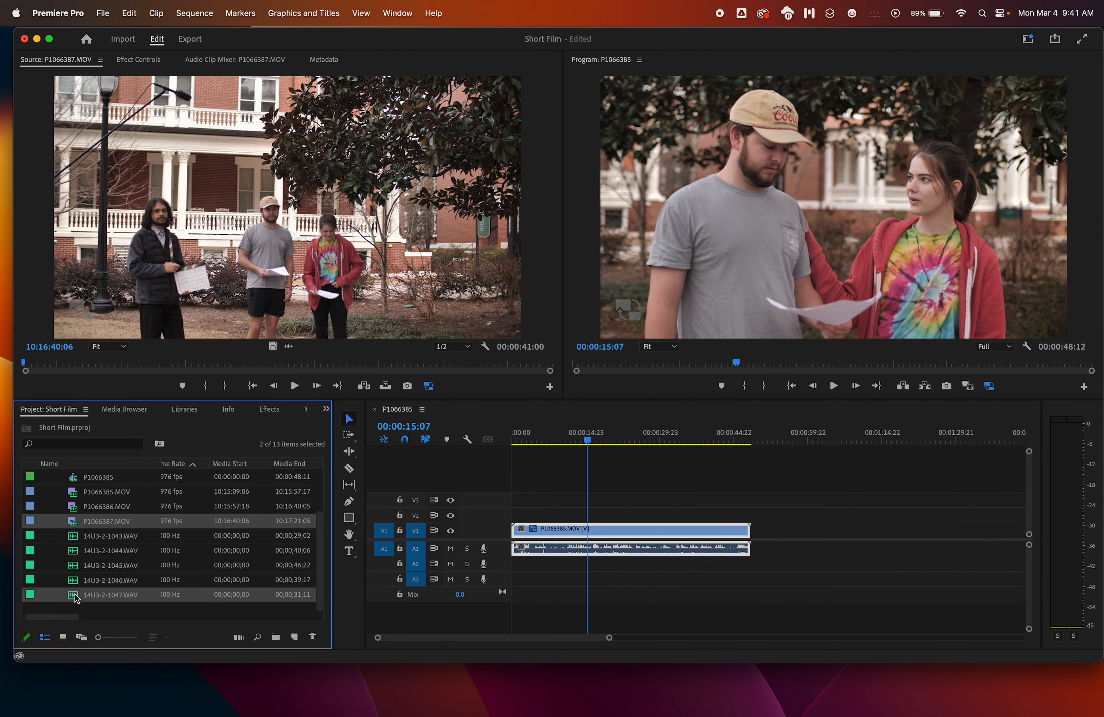
right_click(77, 598)
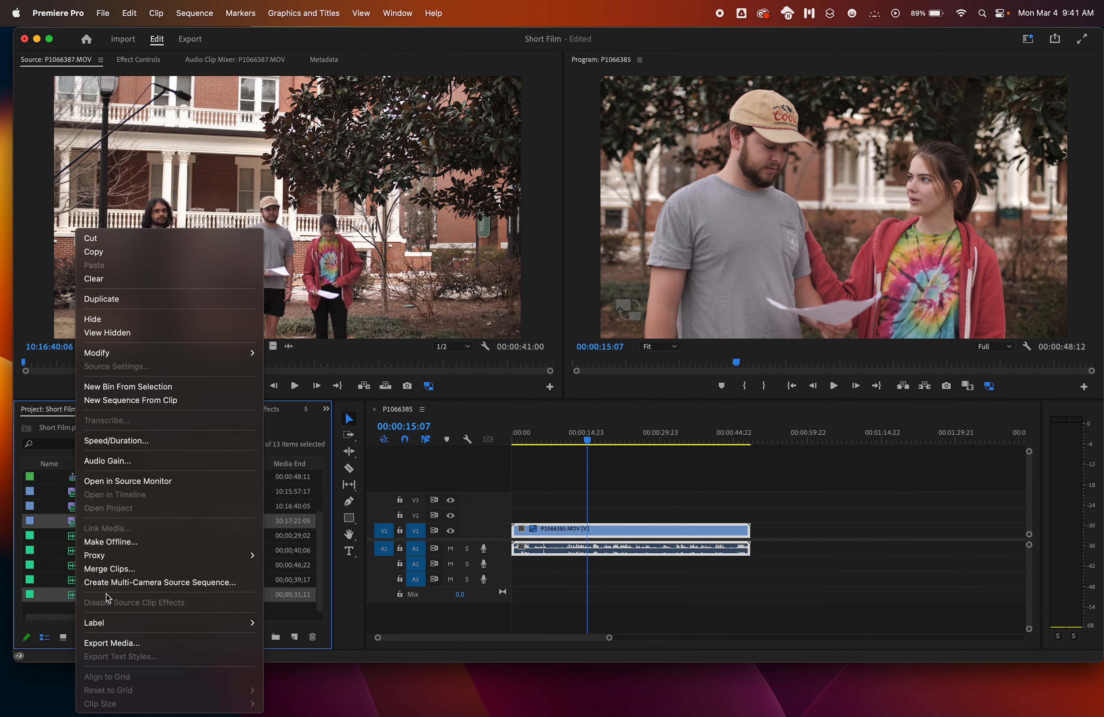
click(137, 569)
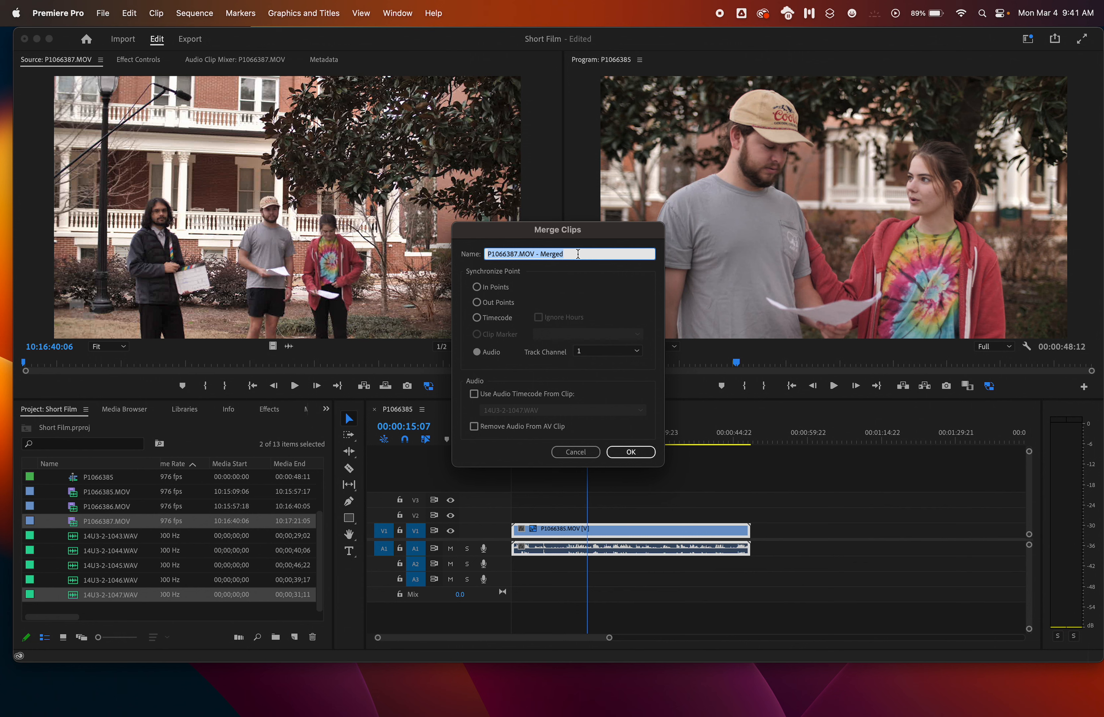
text(S1BT2)
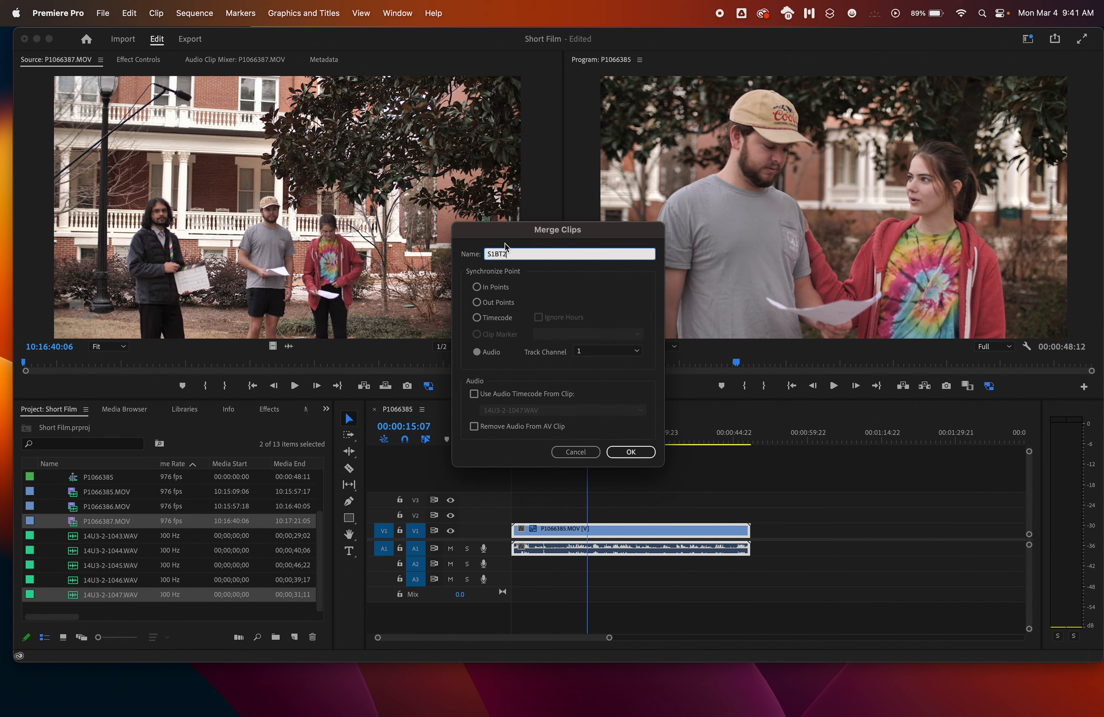
click(502, 254)
click(632, 452)
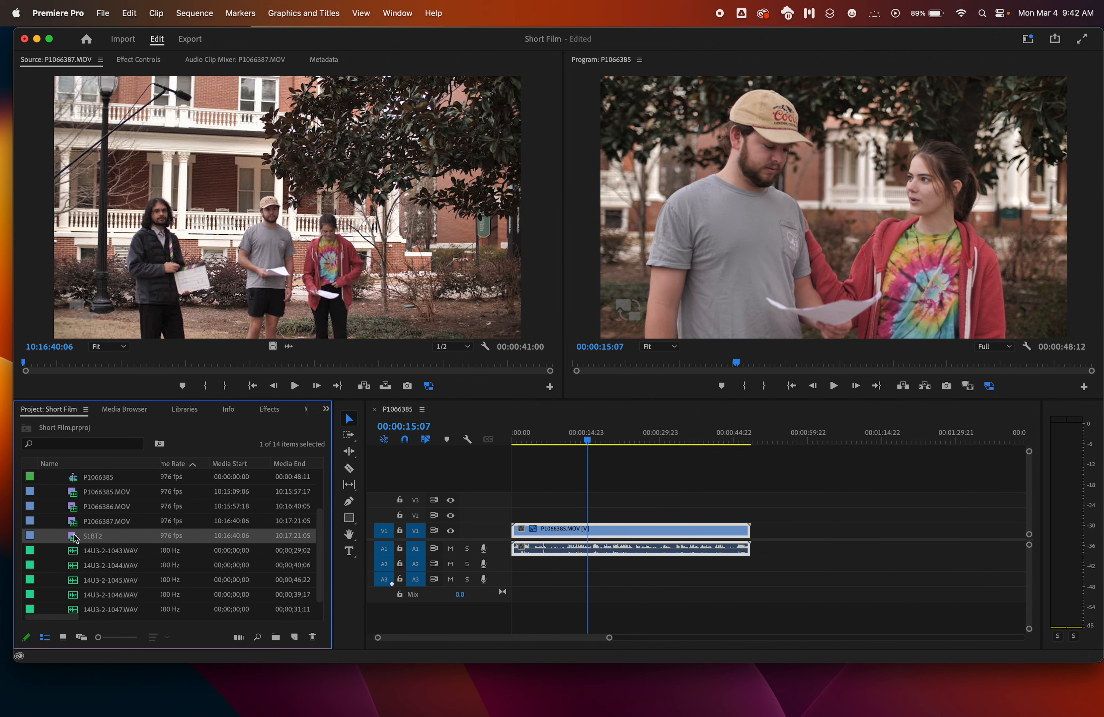
- Place the merged clip S1BT2 directly after P1066385.MOV in the sequence, and delete its camera audio from tracks A1 and A2
mouse_move(74, 538)
drag(75, 539, 790, 555)
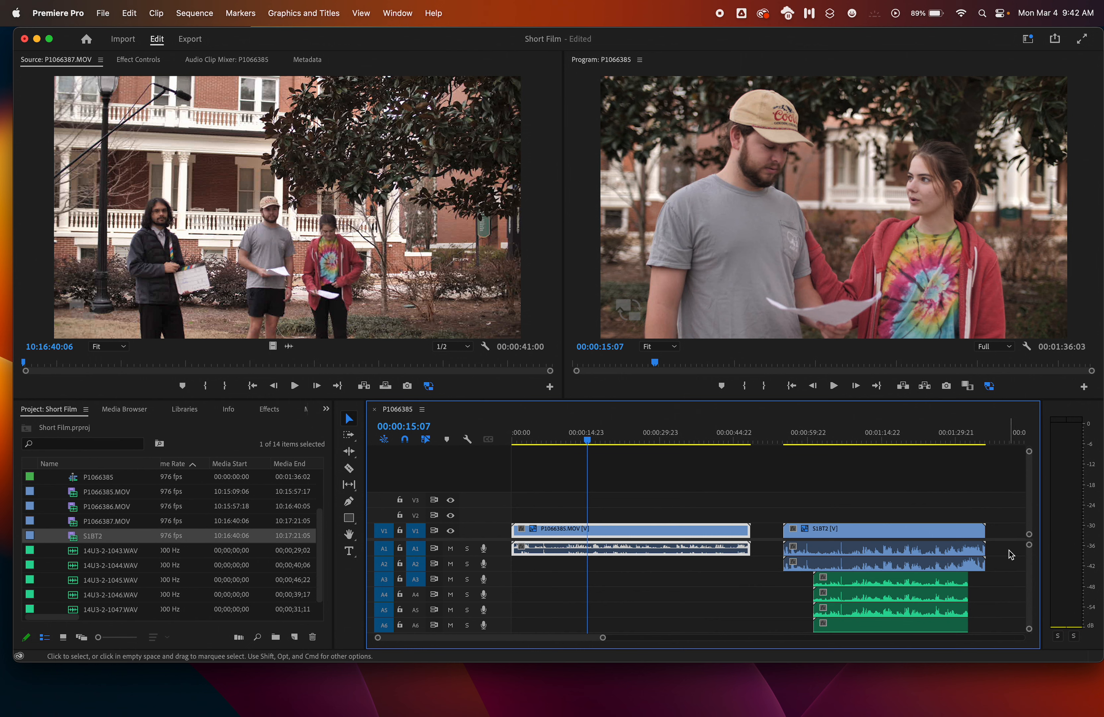
alt+click(947, 551)
key(Delete)
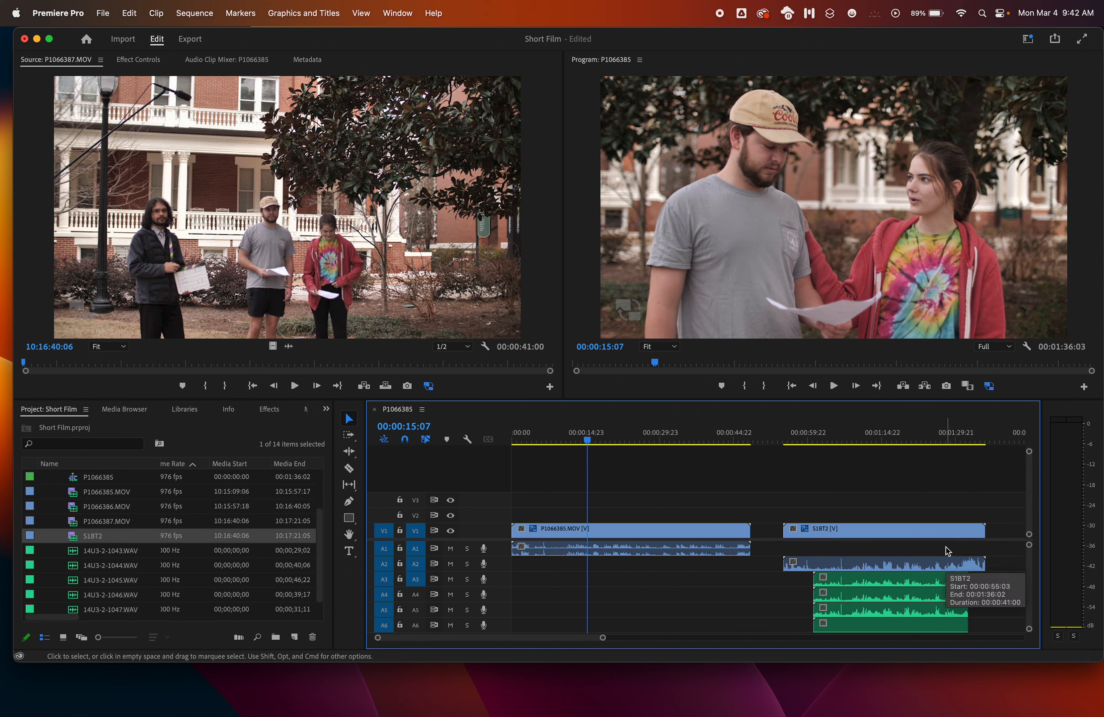
alt+click(944, 564)
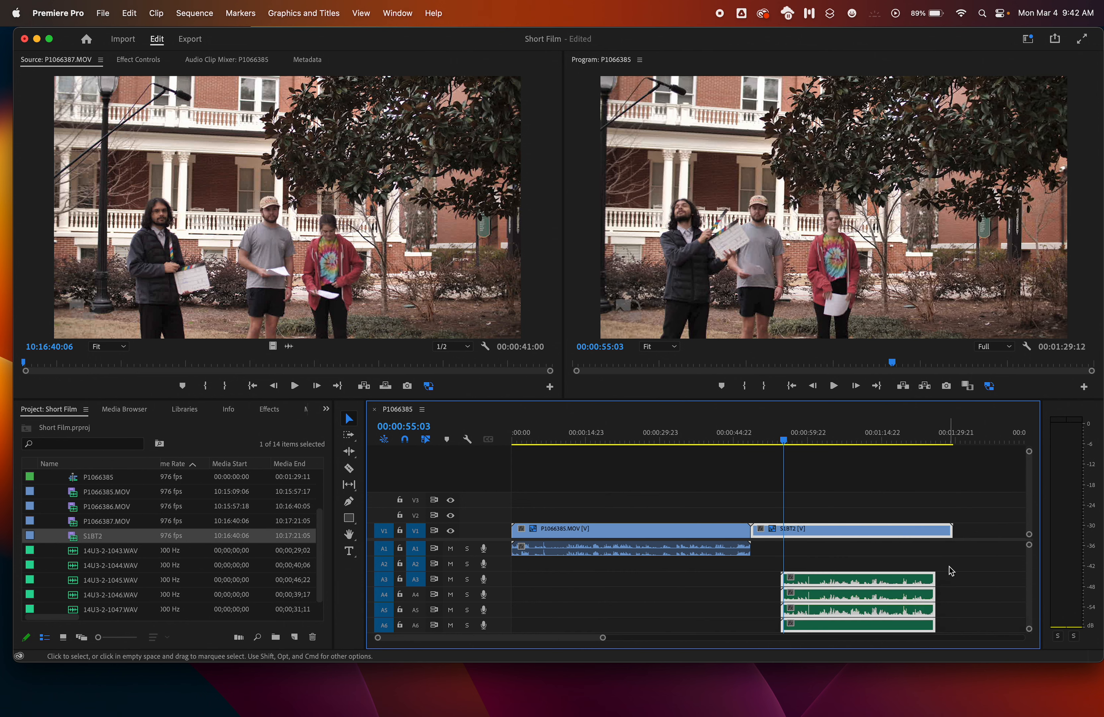
- Move S1BT2's four recorder audio clips up to tracks A1 to A4 and place the playhead at 00:01:02:17
click(951, 571)
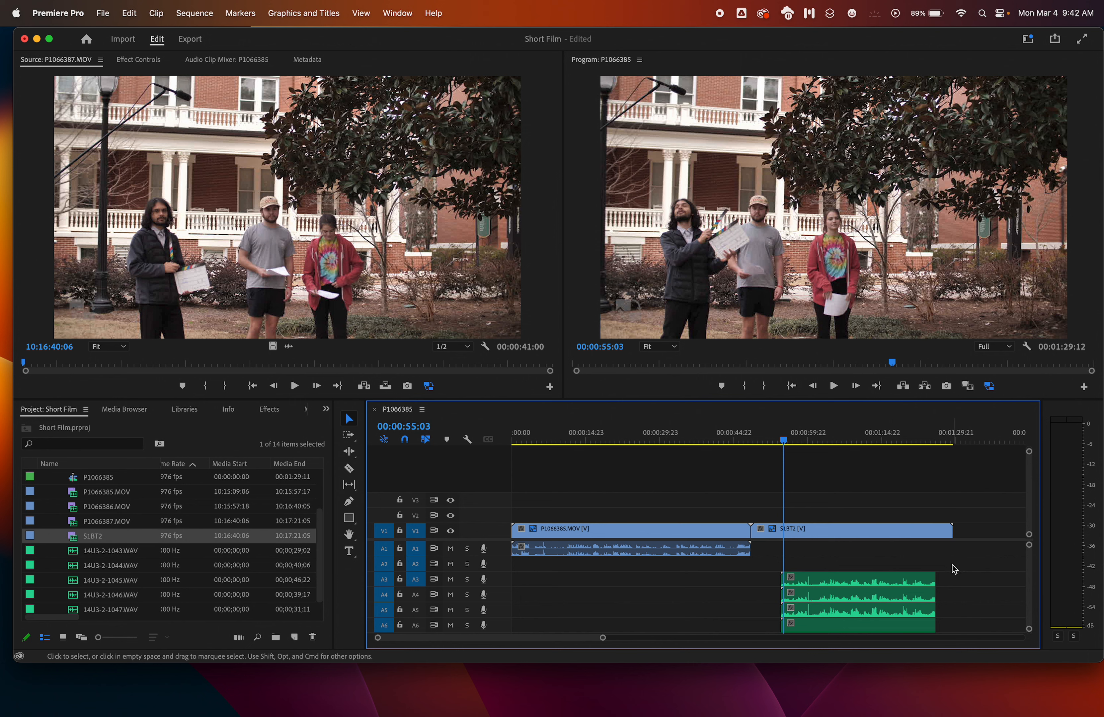
drag(952, 576, 873, 556)
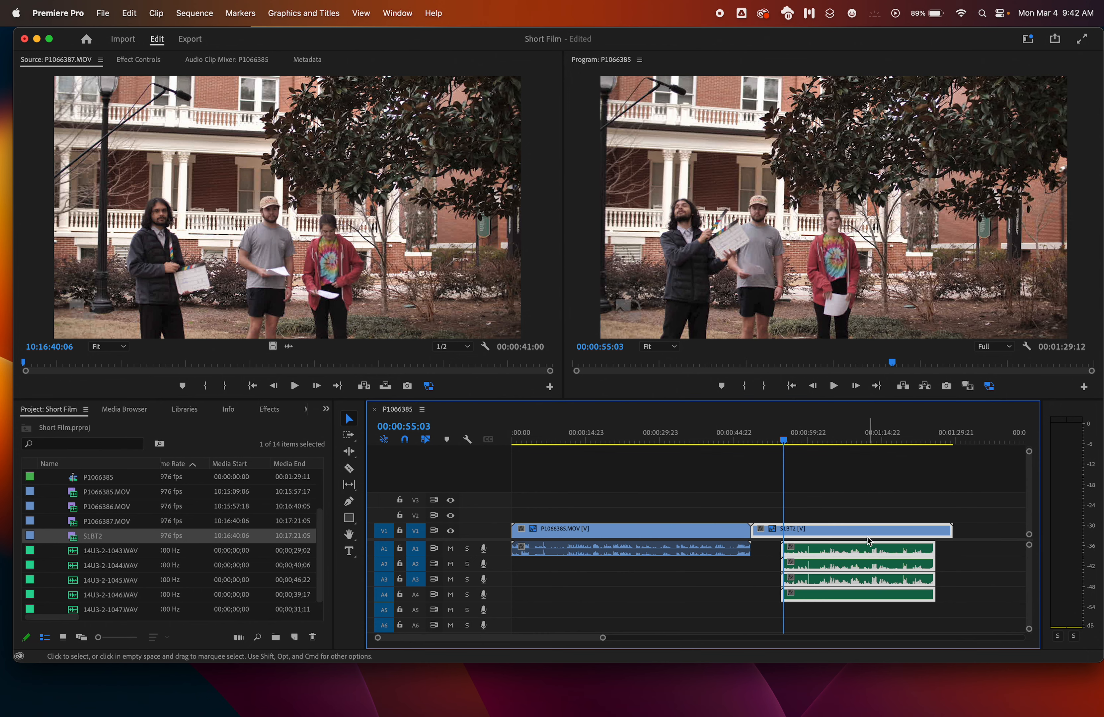
click(786, 439)
drag(785, 439, 788, 439)
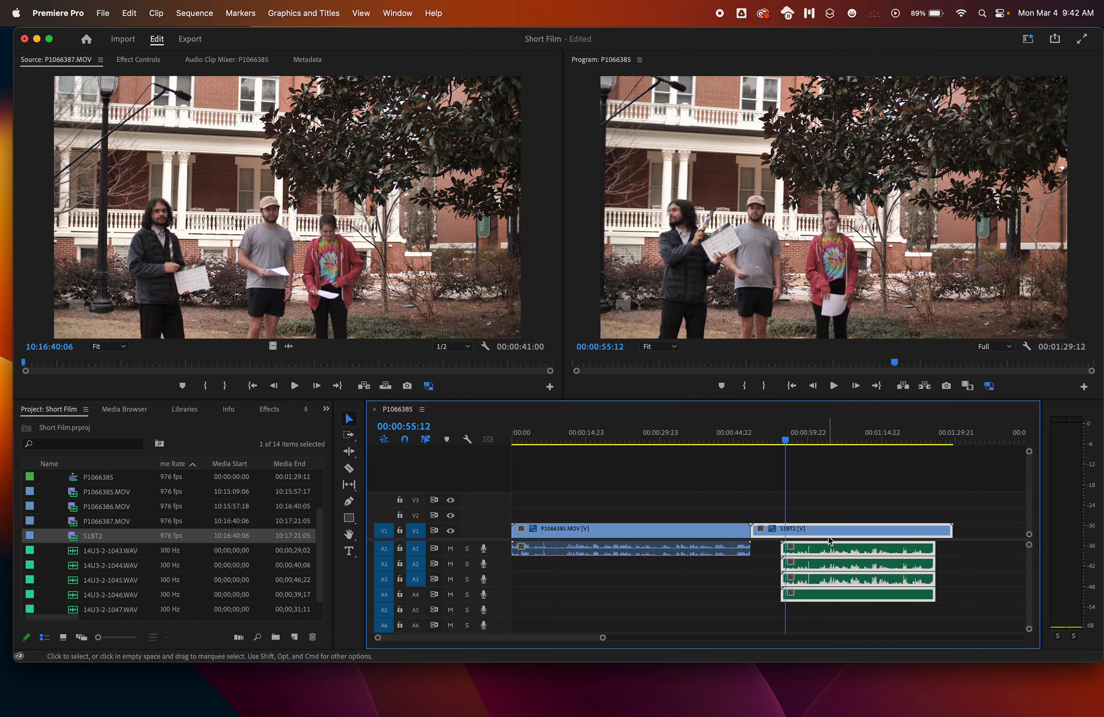
click(822, 439)
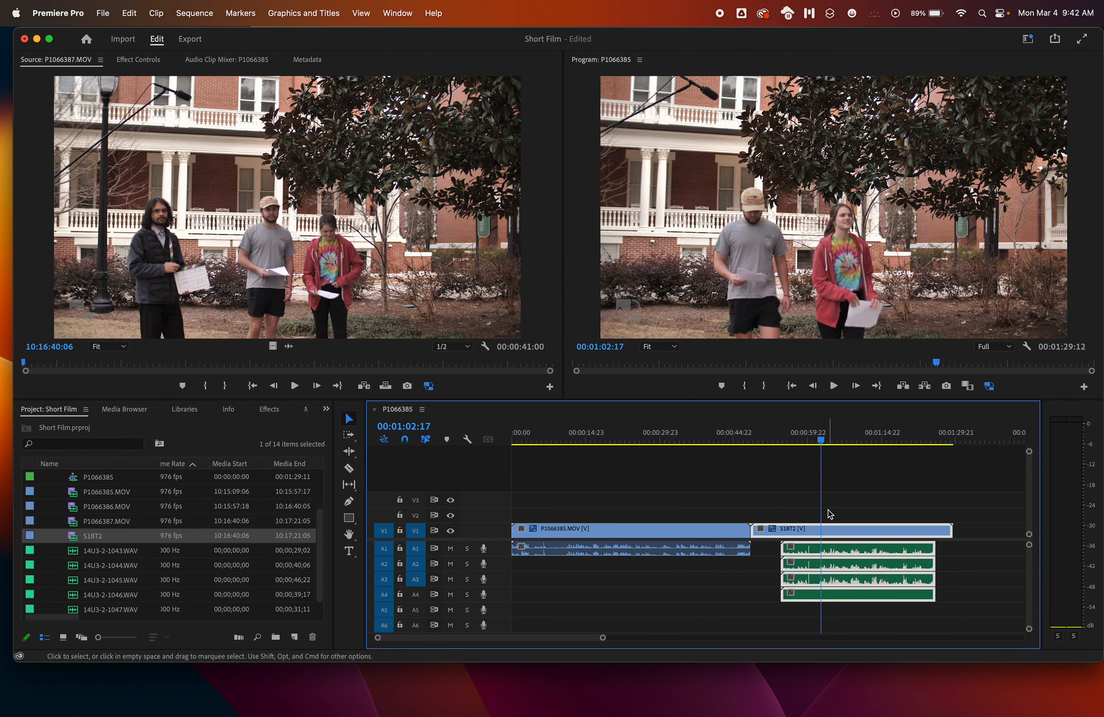
- Split S1BT2 and its linked audio with the Razor tool at about 00:01:04:20 and 00:01:14
click(349, 469)
click(831, 529)
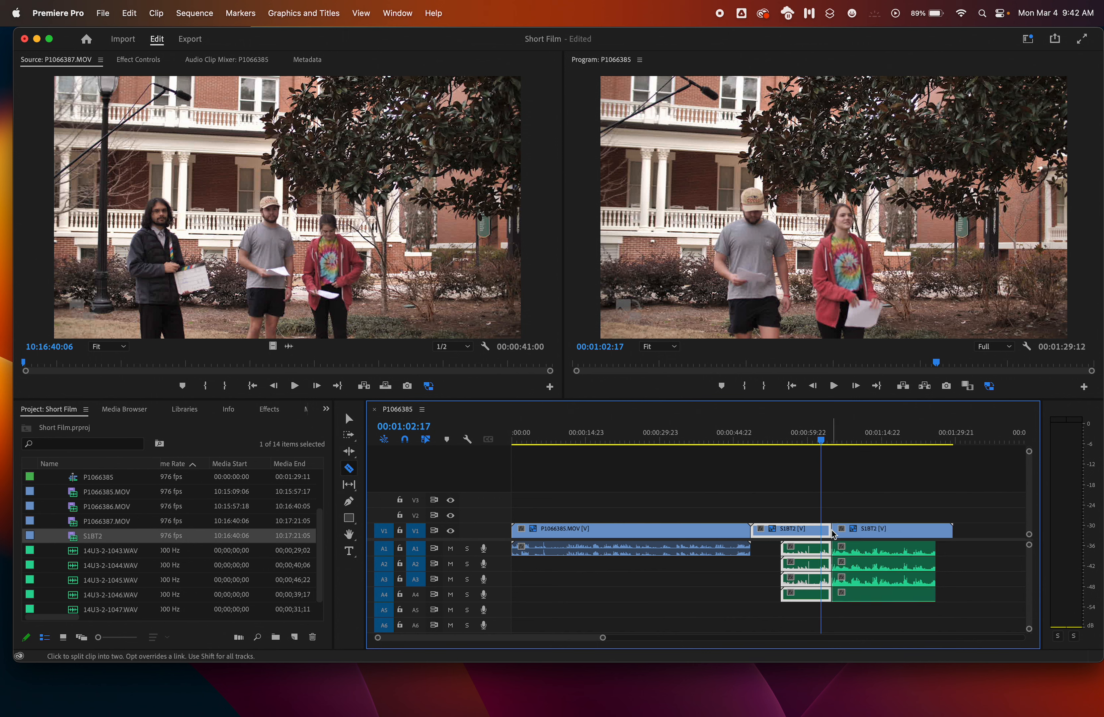
click(878, 530)
click(349, 418)
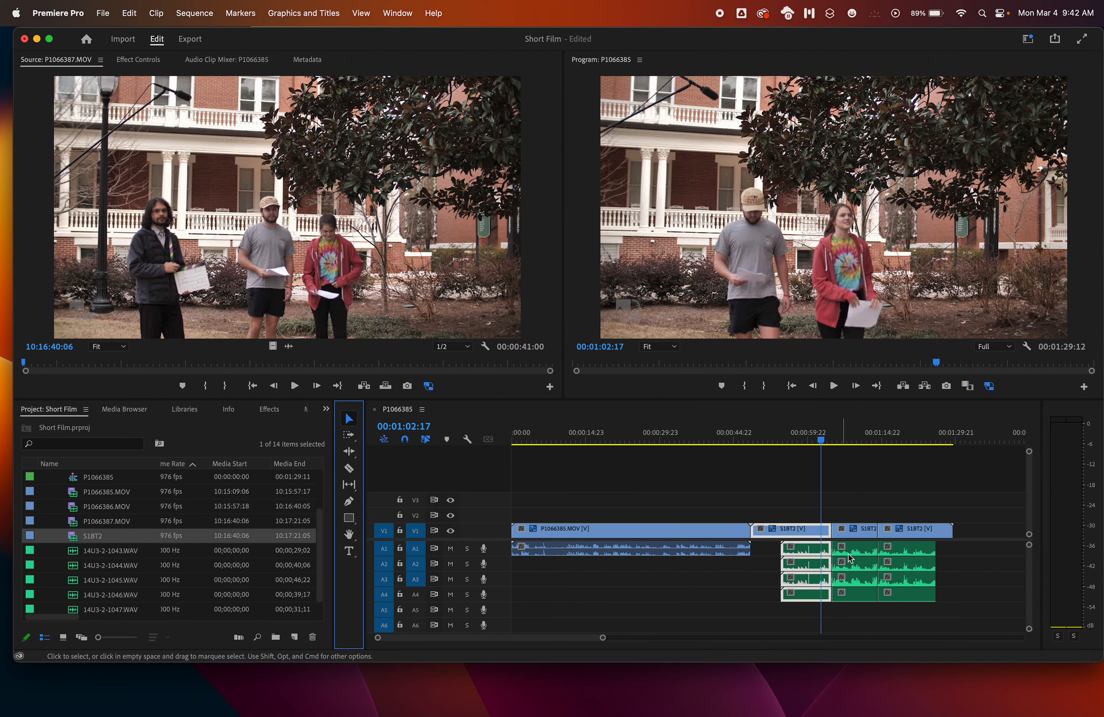
- Try moving the last S1BT2 segment away from and back against the middle segment, opening the middle one in the Source Monitor
click(863, 534)
drag(910, 528, 948, 528)
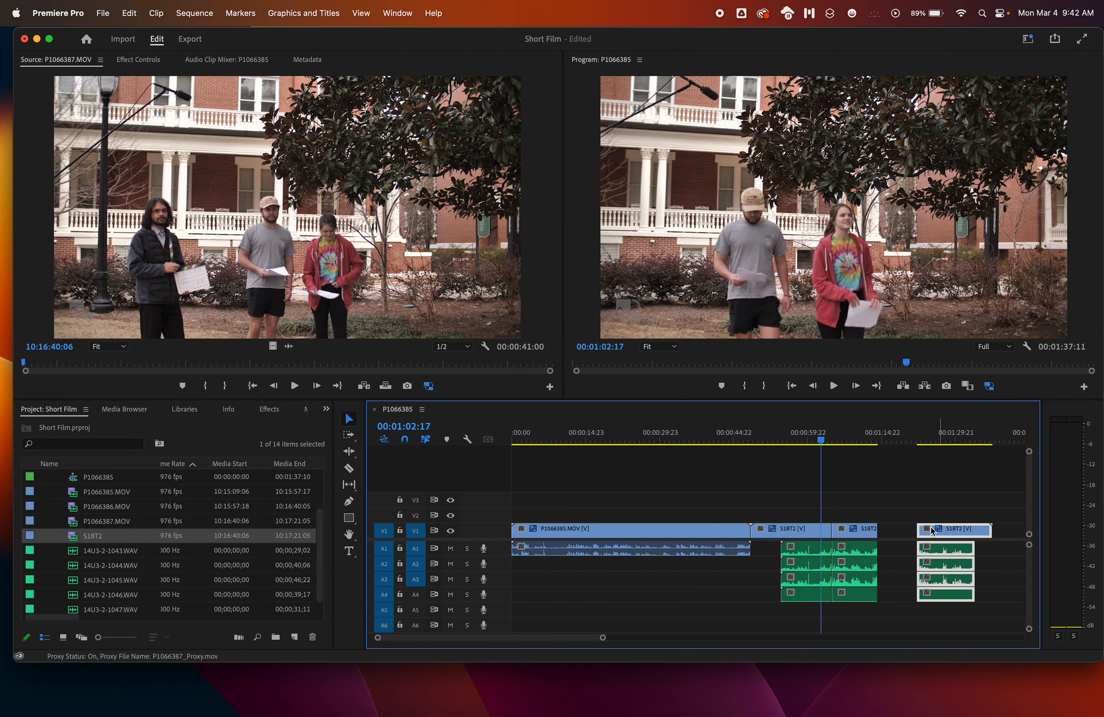
click(857, 532)
mouse_move(856, 532)
mouse_down()
mouse_move(873, 532)
mouse_move(814, 534)
mouse_move(844, 534)
mouse_up()
double_click(852, 531)
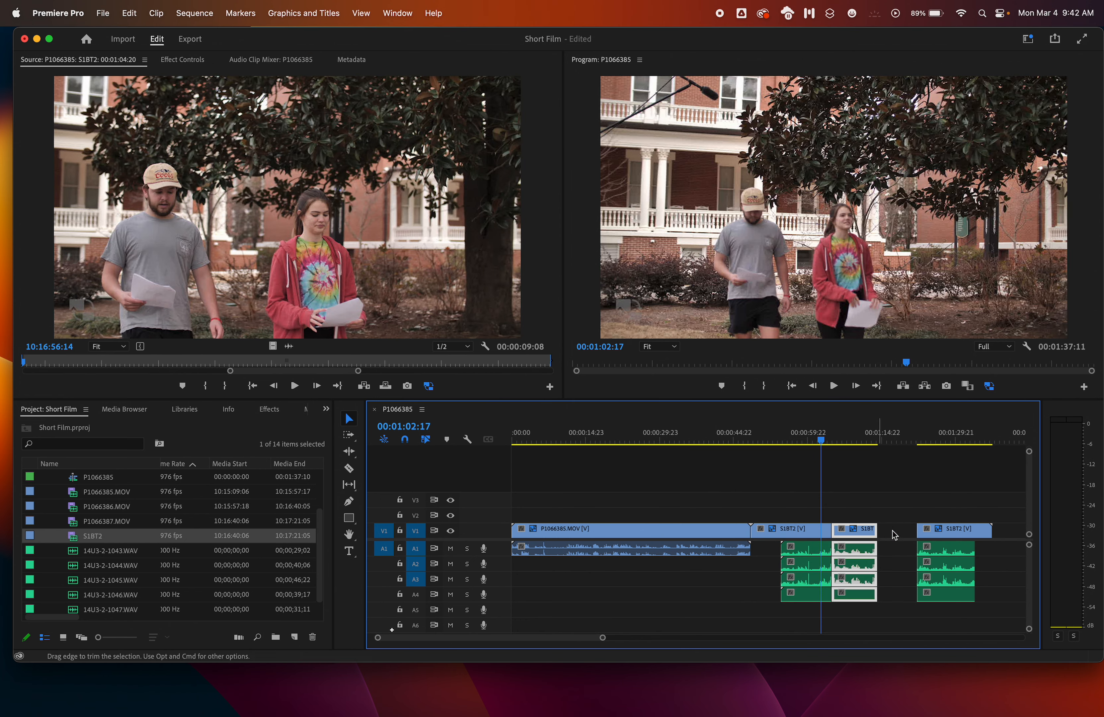
drag(941, 533, 902, 533)
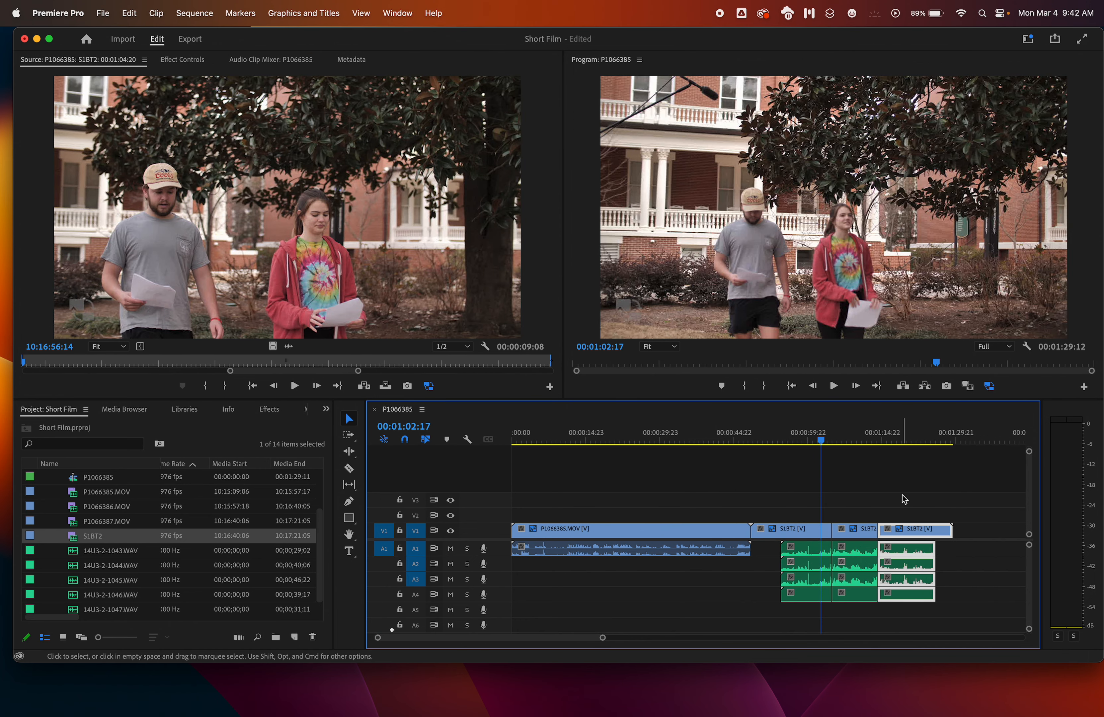